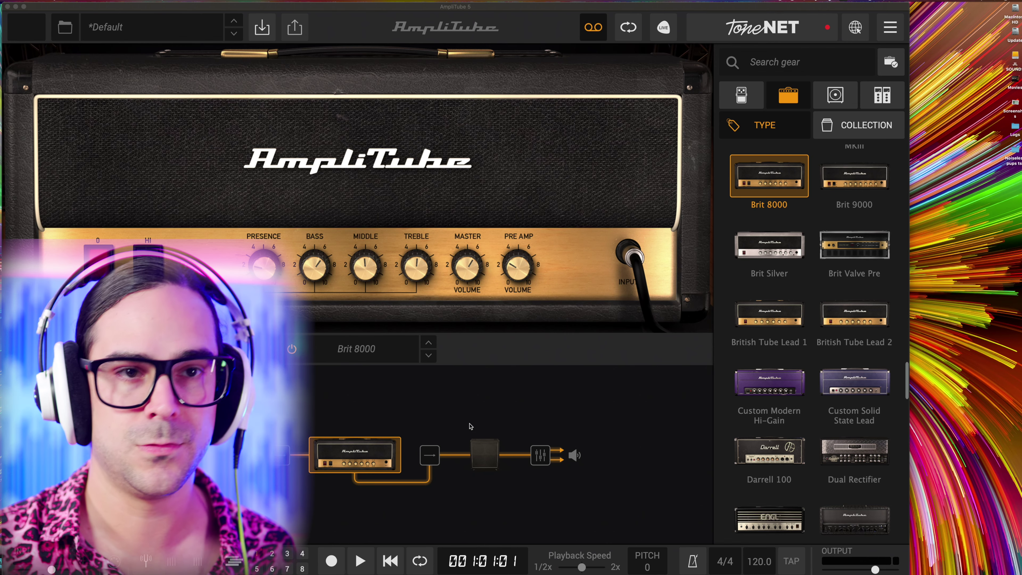
# Change the cabinet's recording room to Large Studio
pyautogui.click(479, 450)
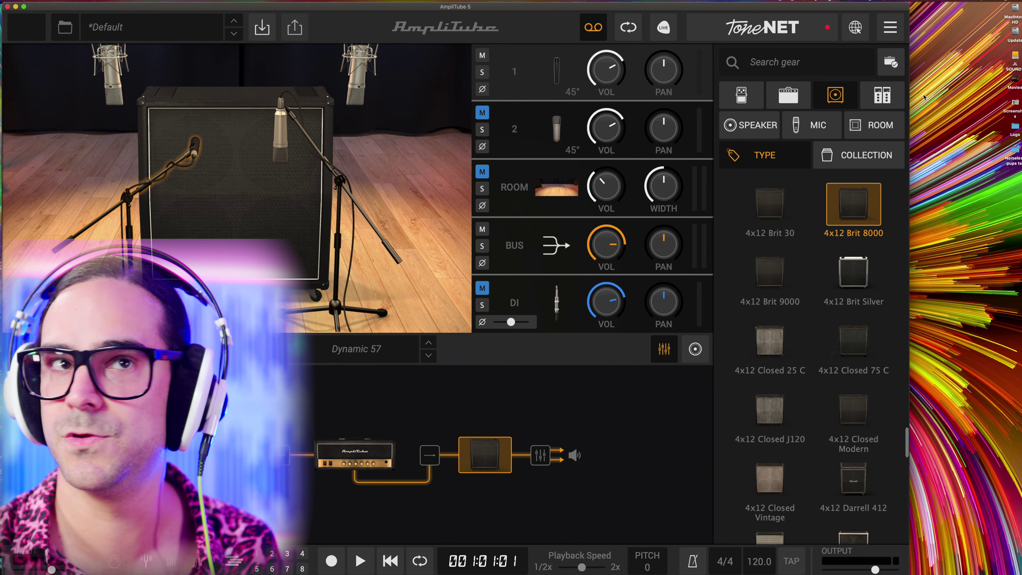
pyautogui.click(885, 126)
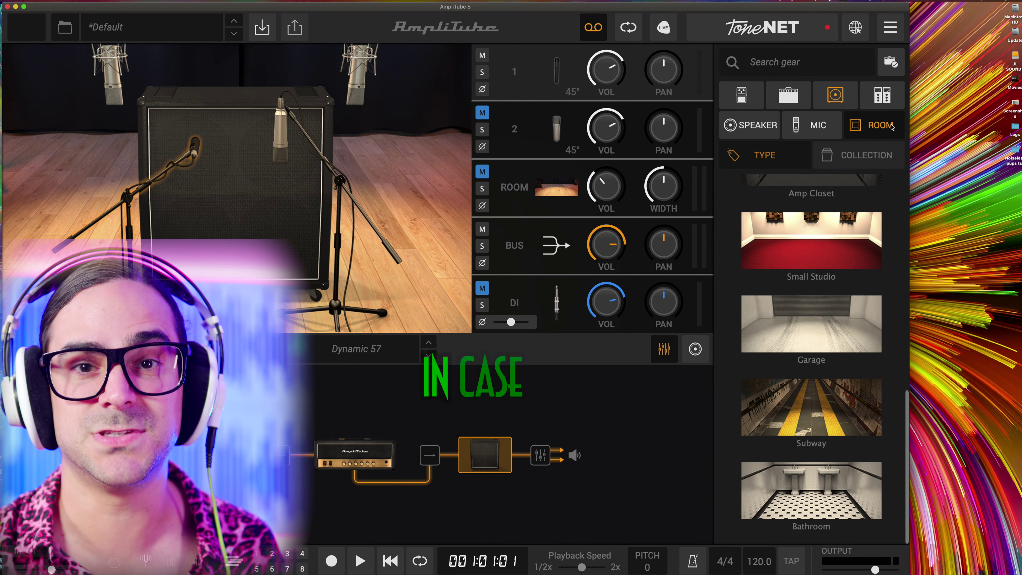
pyautogui.scroll(10, 833, 426)
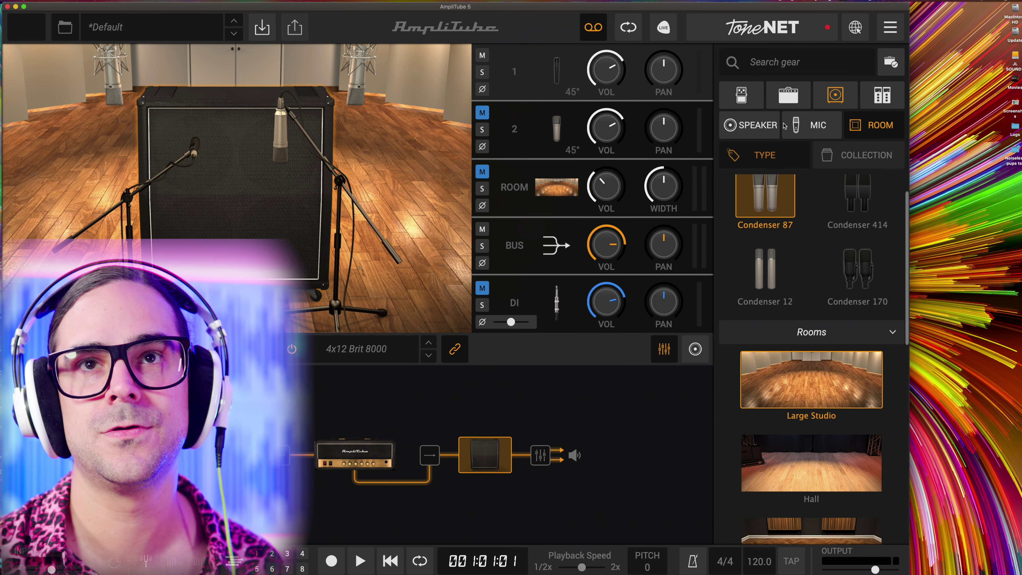
# Replace the cabinet's first microphone with the Condenser 87
pyautogui.click(796, 125)
pyautogui.scroll(-5, 854, 242)
pyautogui.click(775, 315)
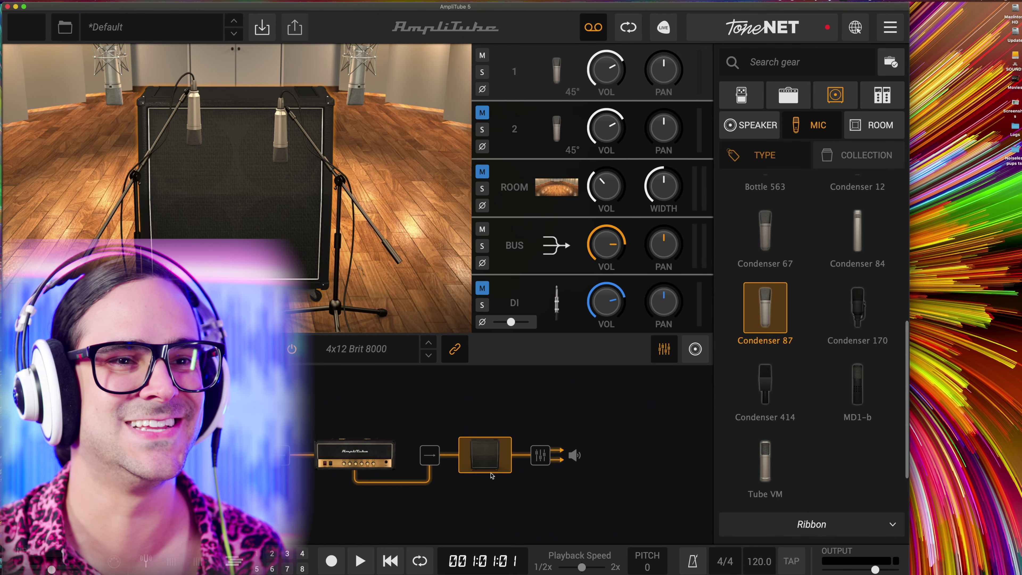
# Replace the Brit 8000 amplifier in the signal chain with the ENGL Powerball
pyautogui.click(322, 456)
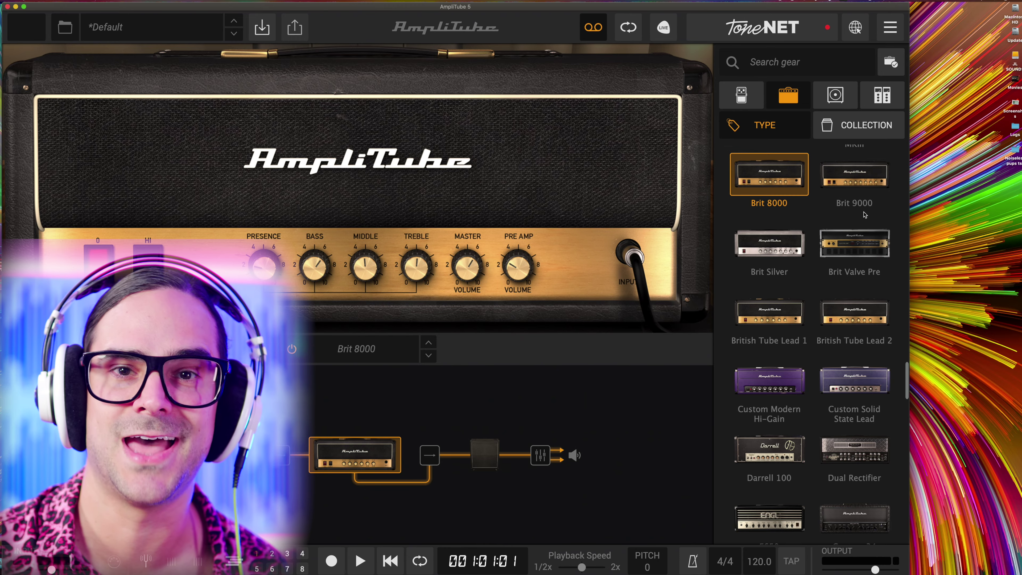
pyautogui.scroll(-10, 865, 215)
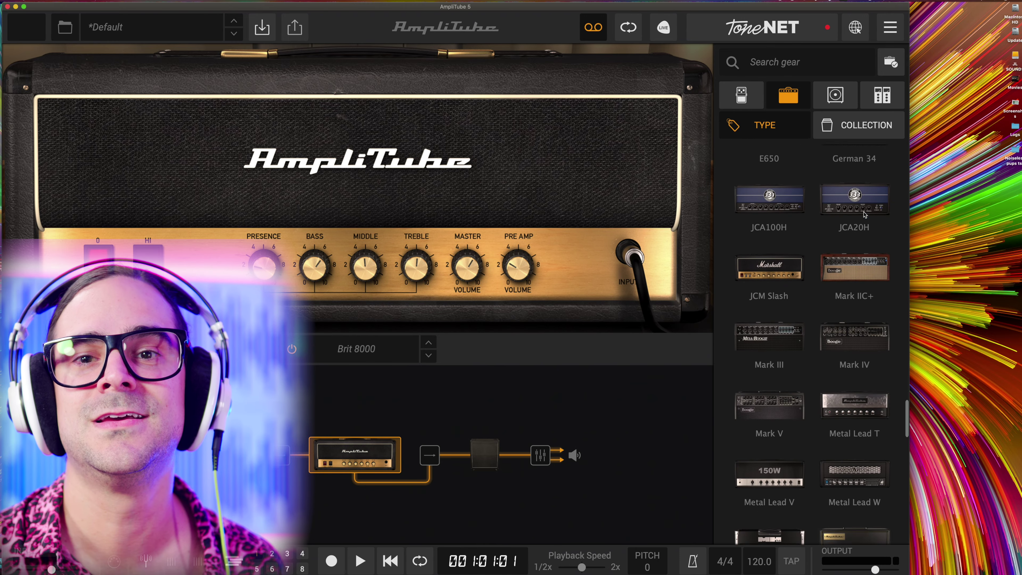
pyautogui.scroll(-10, 865, 214)
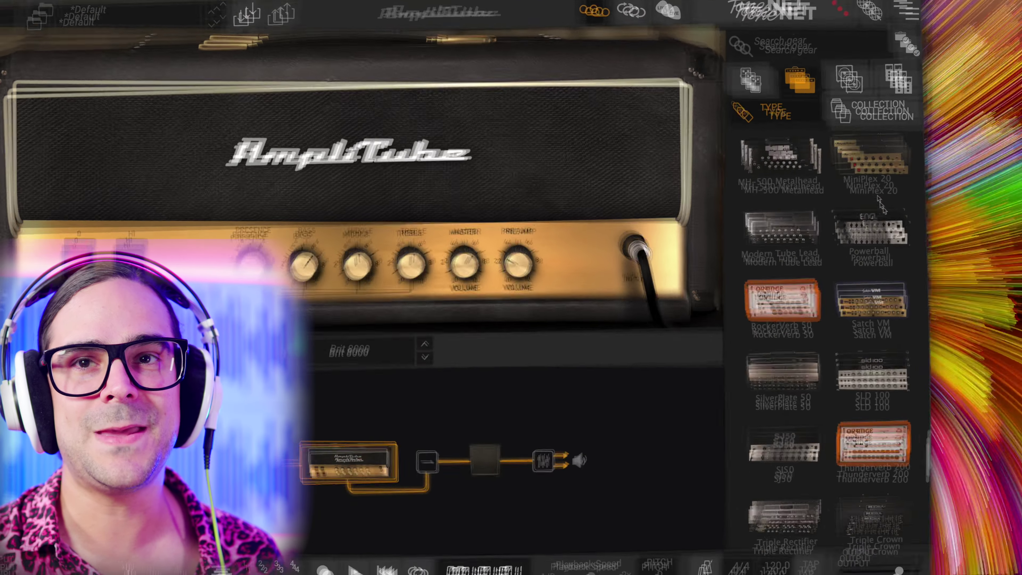
pyautogui.scroll(-5, 881, 206)
pyautogui.scroll(8, 881, 207)
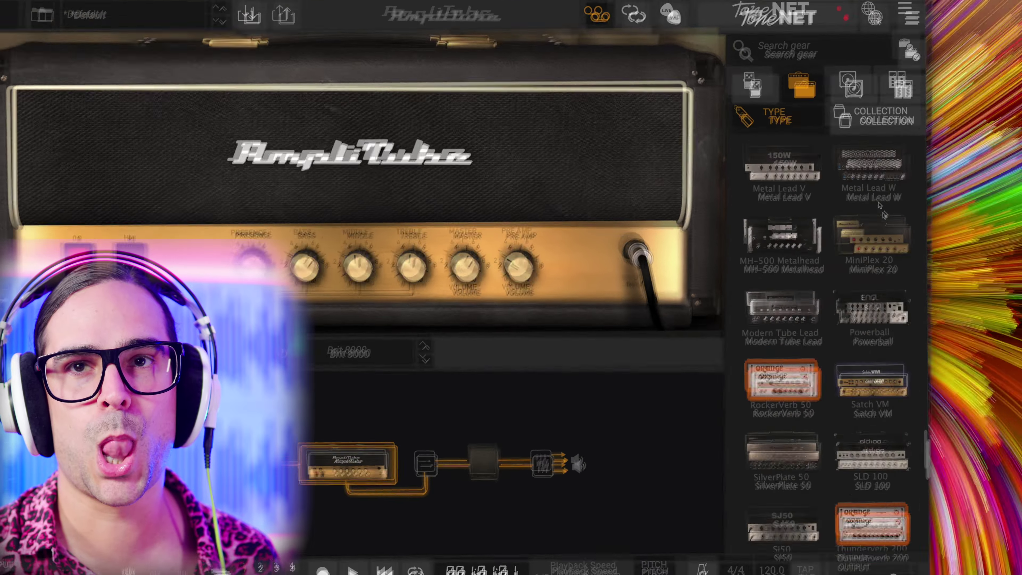
pyautogui.click(871, 314)
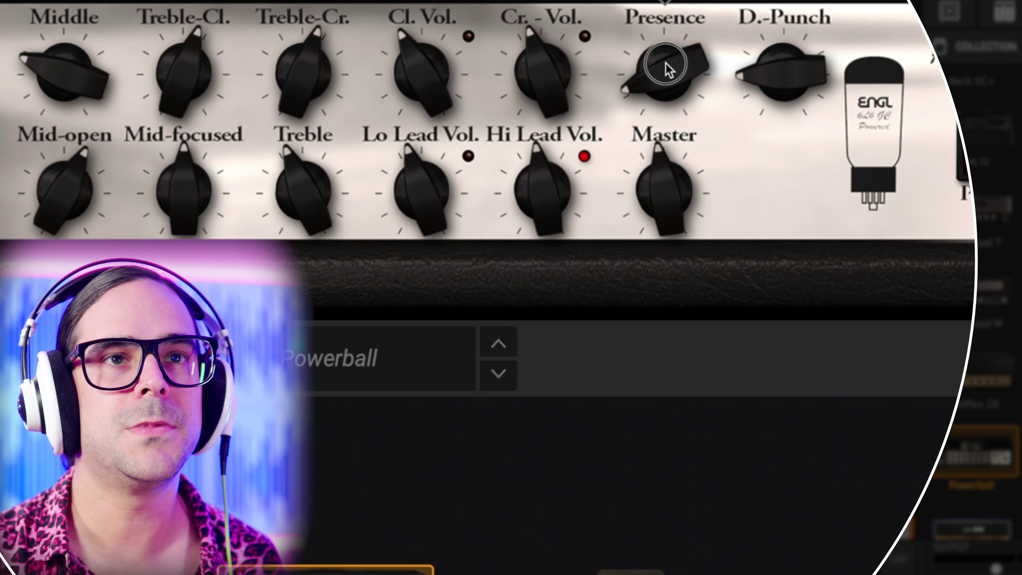
# Raise the Powerball's Presence and turn its channel II Bass down to the middle position
pyautogui.moveTo(669, 71); pyautogui.dragTo(666, 29)
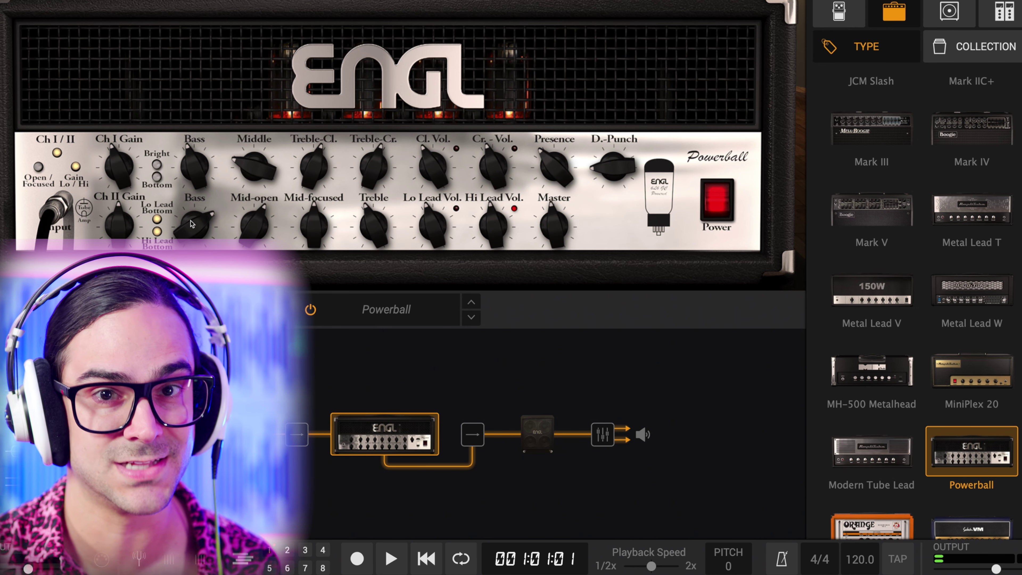
pyautogui.moveTo(192, 224); pyautogui.dragTo(194, 263)
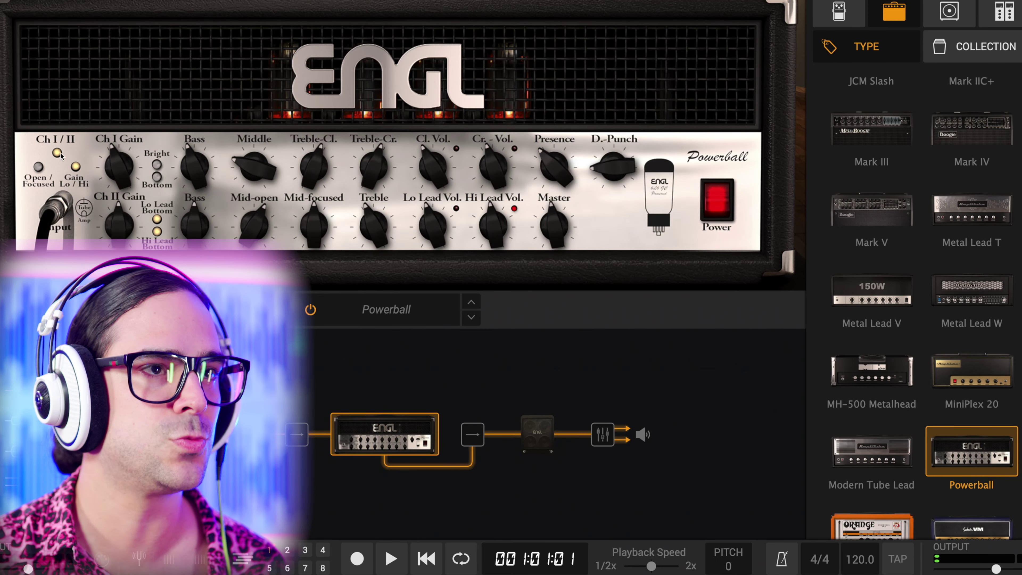
# Switch the Powerball repeatedly between channels I and II to compare their sounds
pyautogui.click(59, 153)
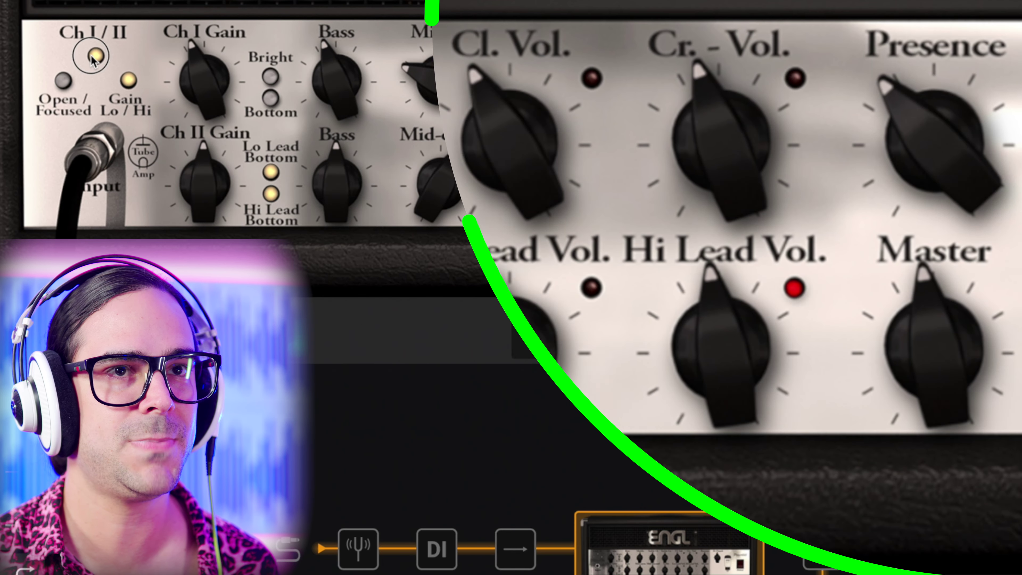
pyautogui.click(91, 56)
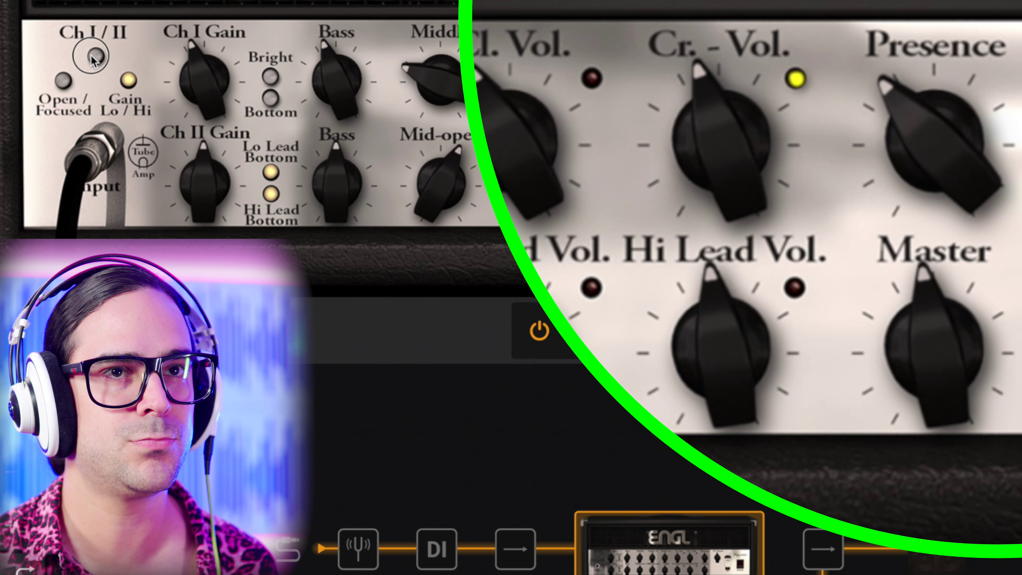
pyautogui.click(91, 56)
pyautogui.click(91, 56)
pyautogui.click(91, 56)
pyautogui.click(91, 55)
pyautogui.click(91, 55)
pyautogui.click(91, 55)
pyautogui.click(91, 56)
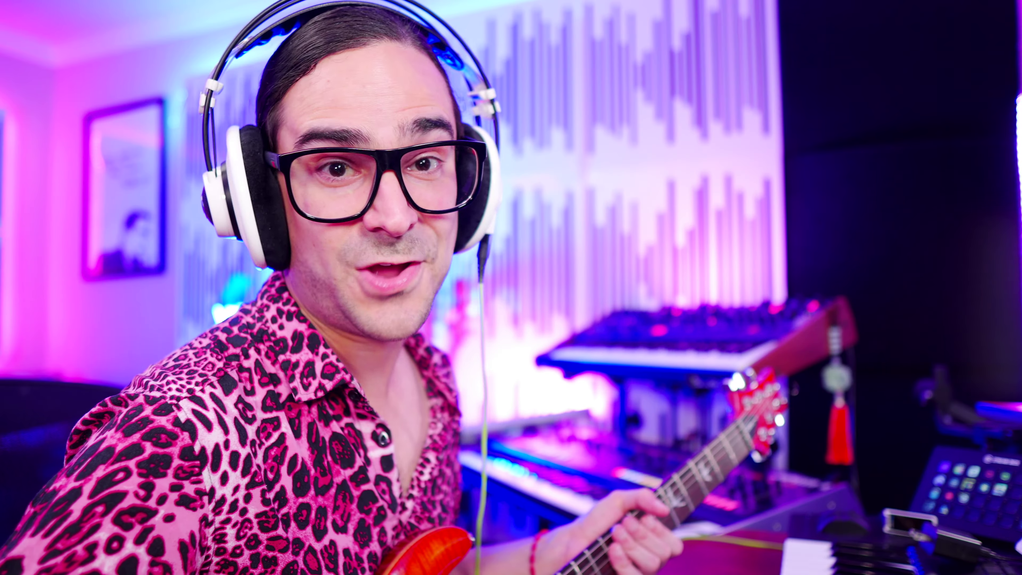
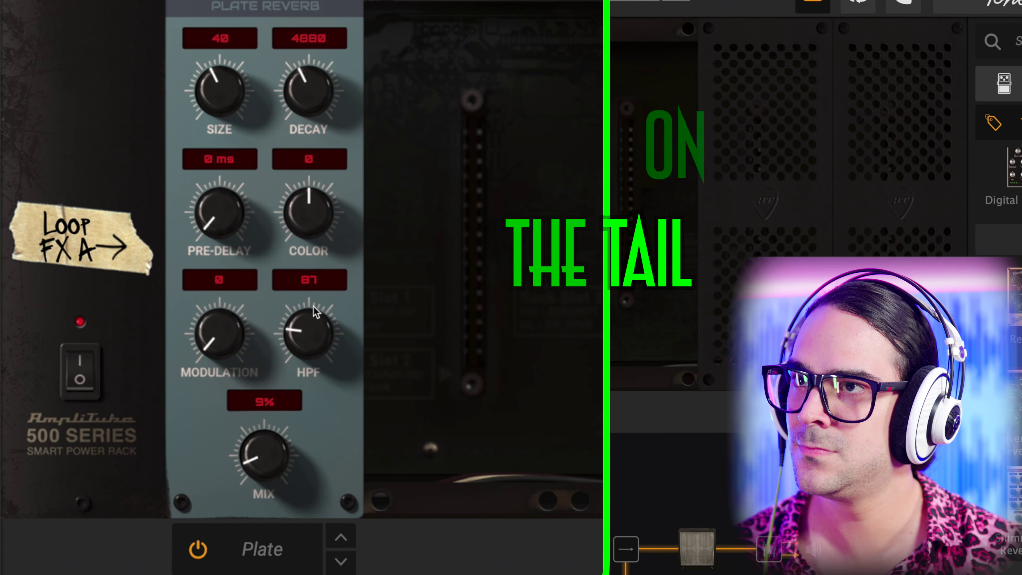
# Sweep the plate reverb's high-pass filter up to 882, bringing it back down to 121
pyautogui.moveTo(315, 330); pyautogui.dragTo(320, 306)
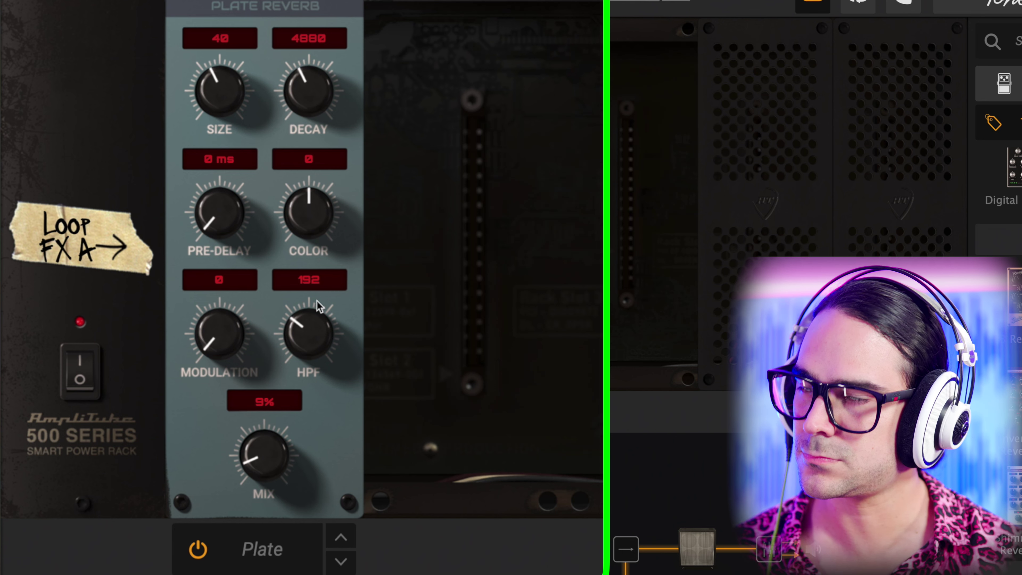
pyautogui.moveTo(310, 329); pyautogui.dragTo(311, 243)
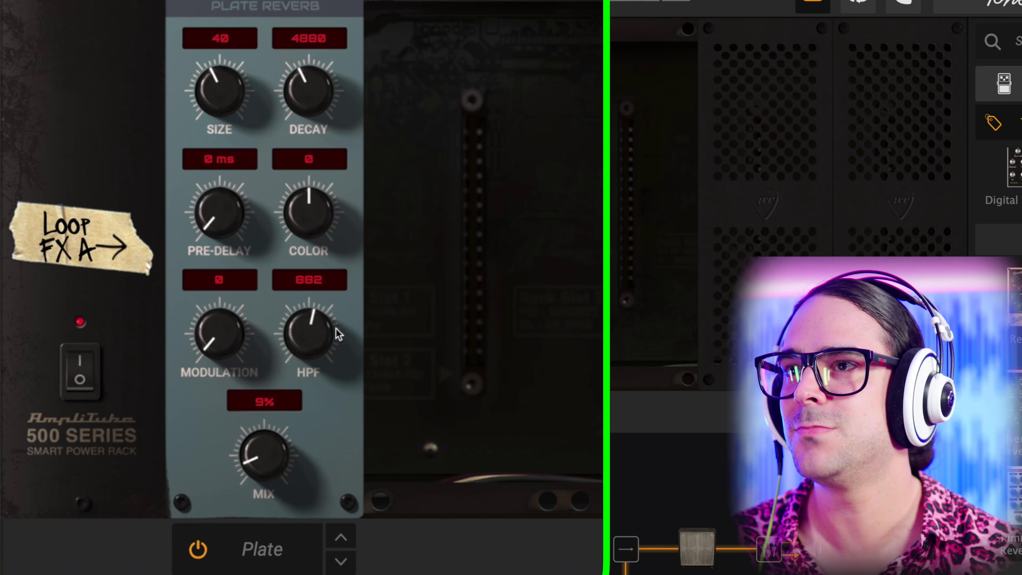
pyautogui.moveTo(335, 328); pyautogui.dragTo(282, 442)
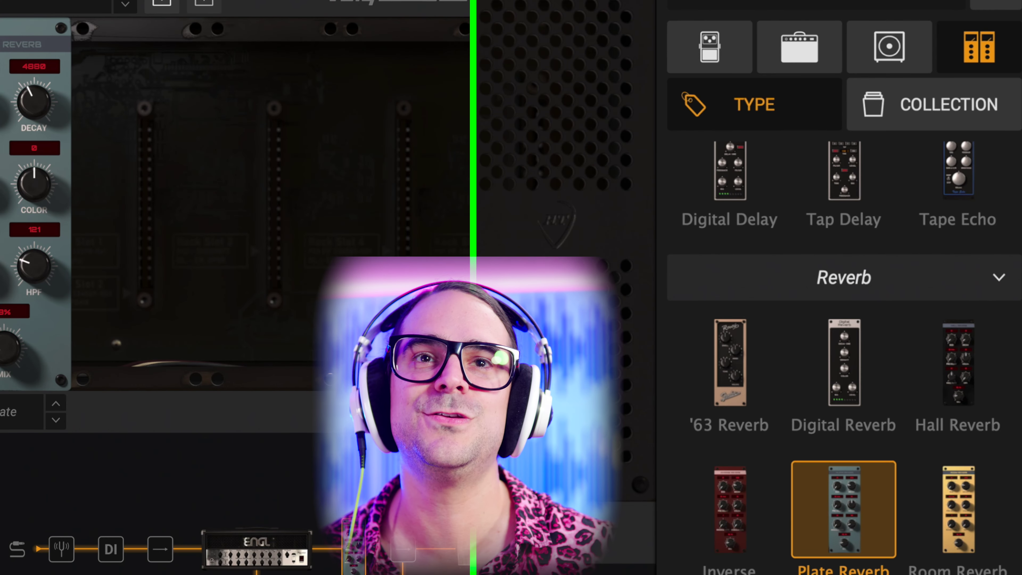
# Insert a Tape Echo before the plate reverb with lower time and echo level, slightly higher brightness and BPM sync enabled
pyautogui.scroll(2, 917, 382)
pyautogui.moveTo(958, 248); pyautogui.dragTo(174, 317)
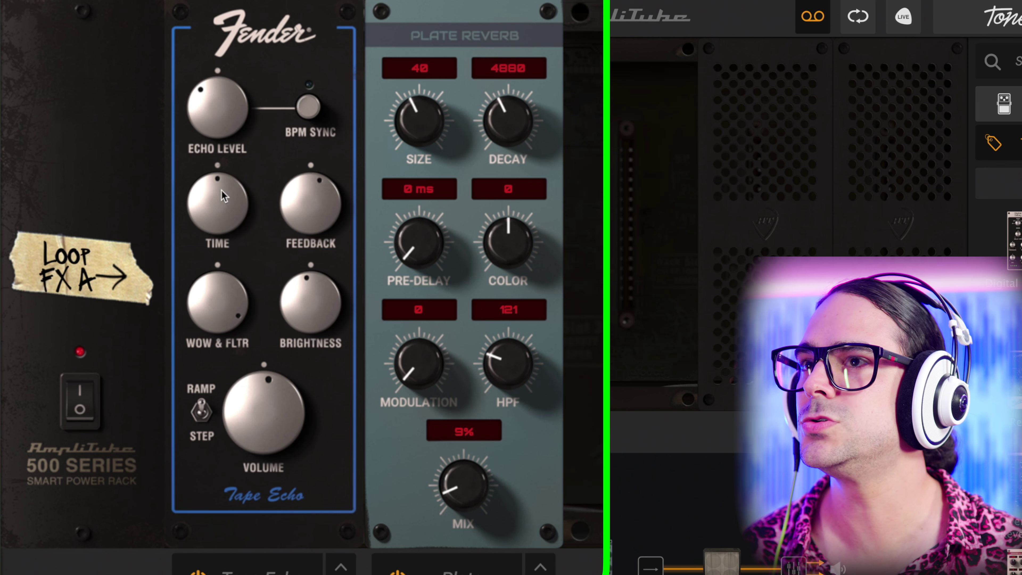
pyautogui.moveTo(224, 196); pyautogui.dragTo(210, 262)
pyautogui.moveTo(208, 88)
pyautogui.moveTo(208, 87); pyautogui.dragTo(216, 121)
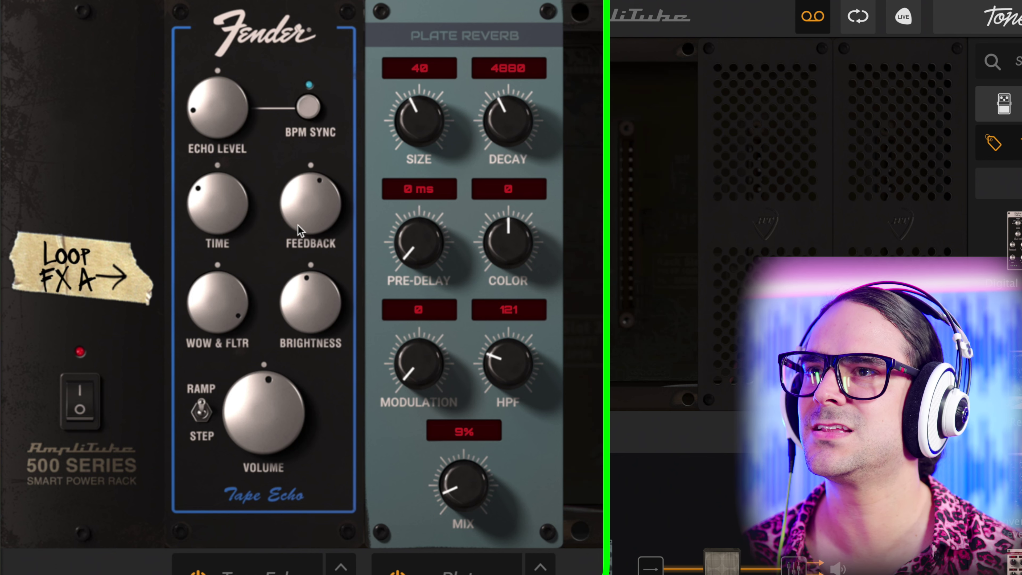
pyautogui.moveTo(306, 285)
pyautogui.moveTo(306, 285); pyautogui.dragTo(335, 284)
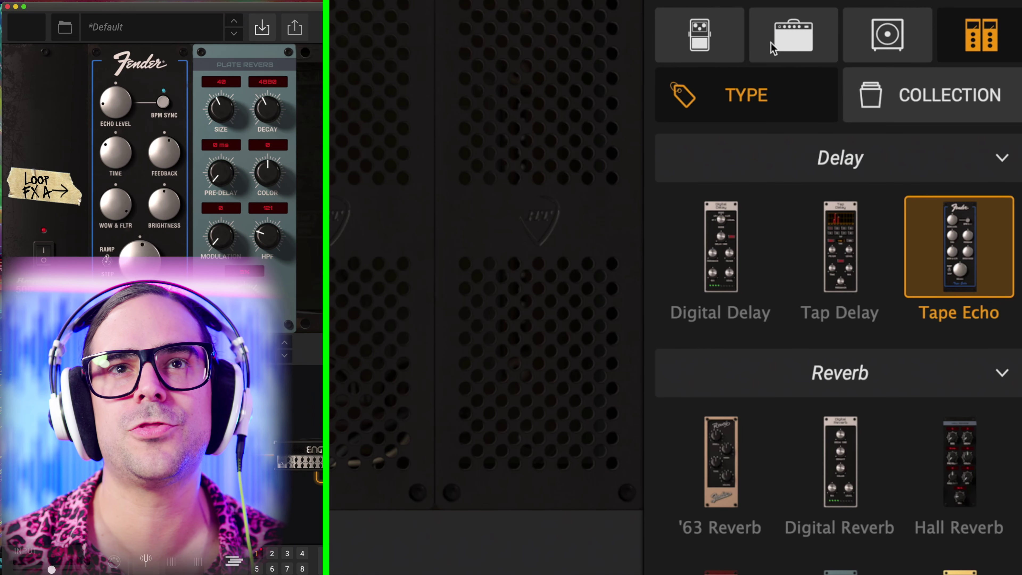
# Add the Noise Gate pedal to the effects loop ahead of the Tape Echo
pyautogui.click(680, 52)
pyautogui.scroll(-15, 941, 327)
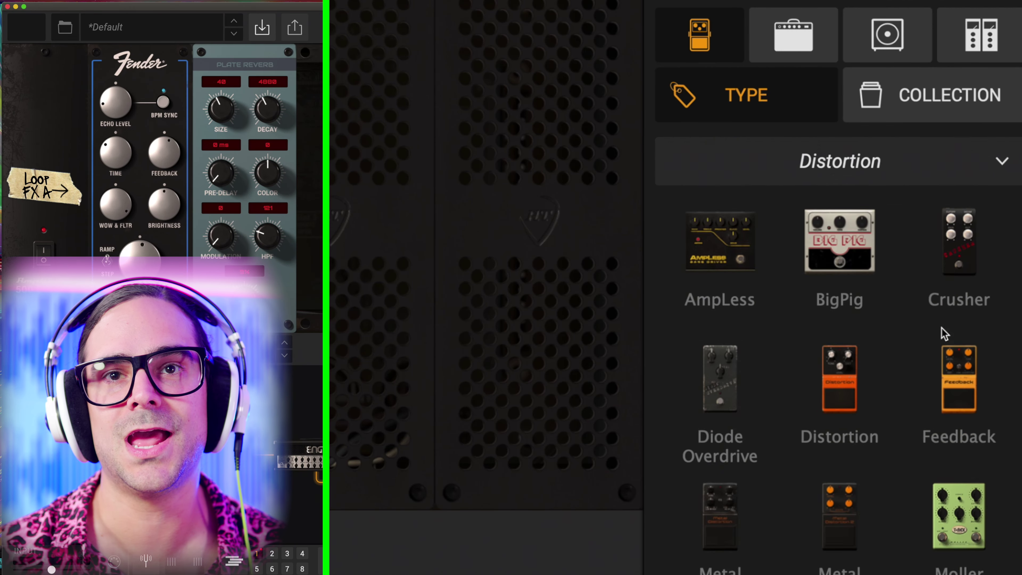
pyautogui.scroll(-10, 941, 328)
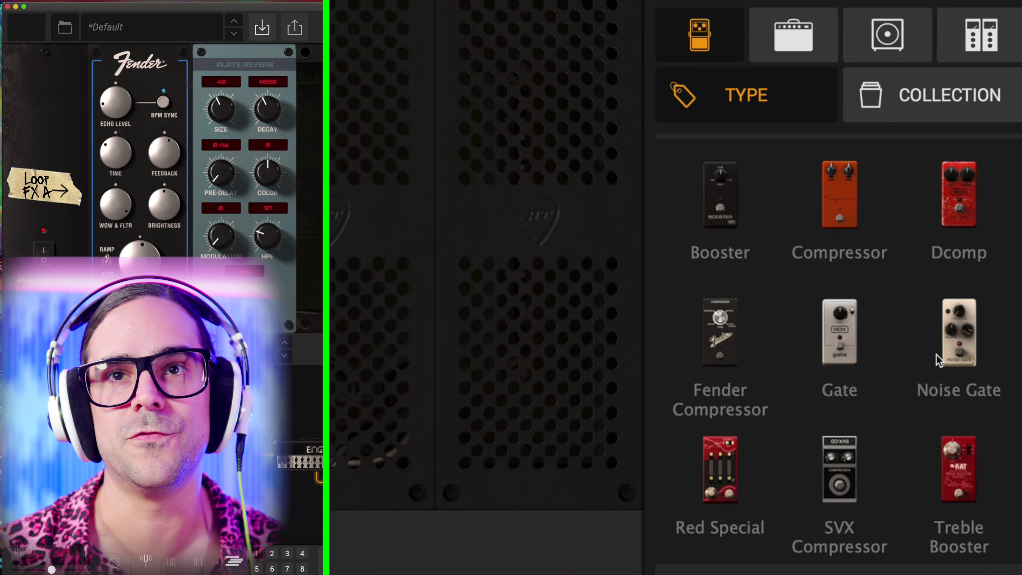
pyautogui.doubleClick(947, 332)
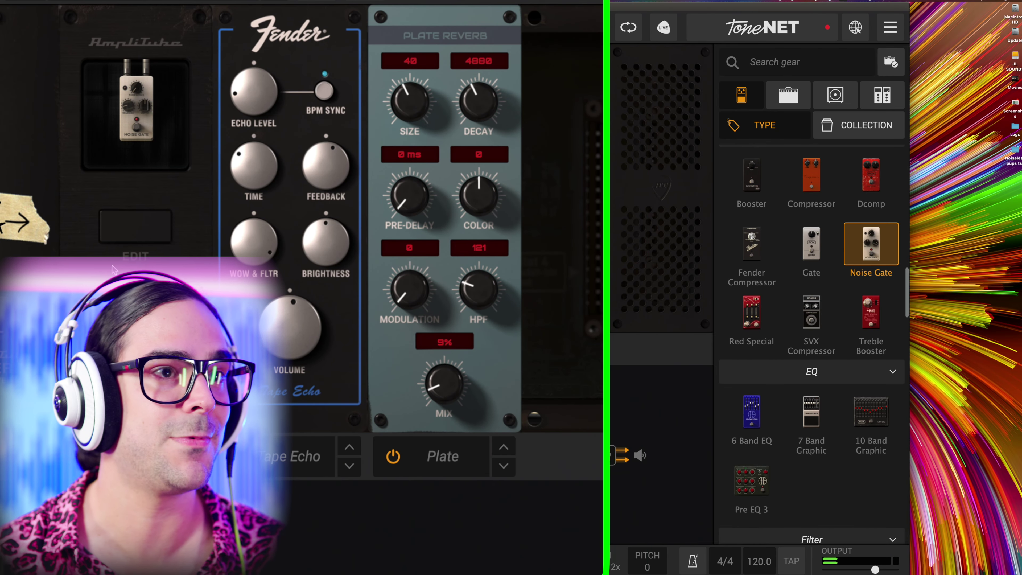
# Set the Noise Gate's release to 20.0 ms and its depth to -100.0 dB
pyautogui.click(127, 223)
pyautogui.moveTo(416, 205); pyautogui.dragTo(476, 349)
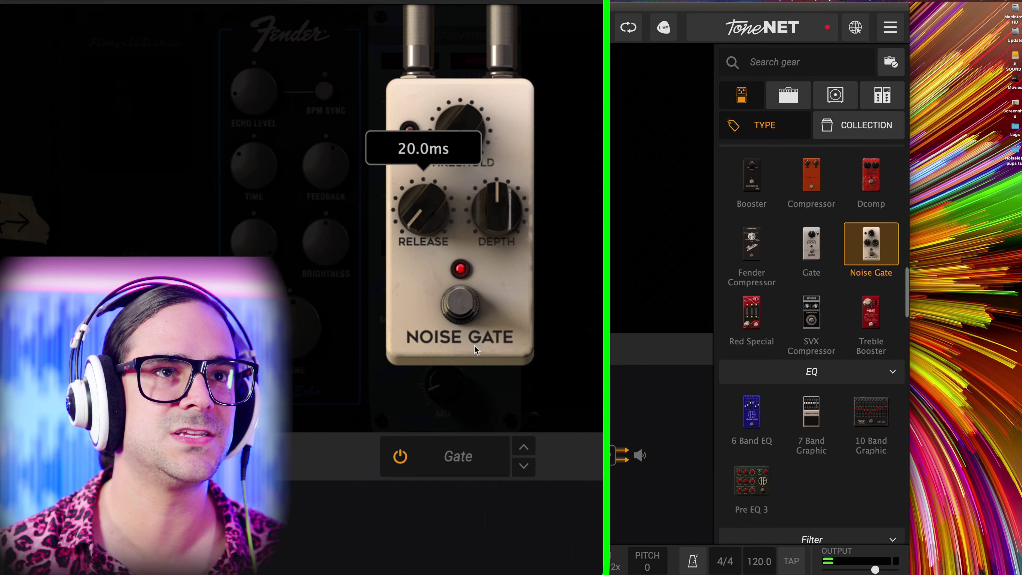
pyautogui.moveTo(498, 231); pyautogui.dragTo(498, 177)
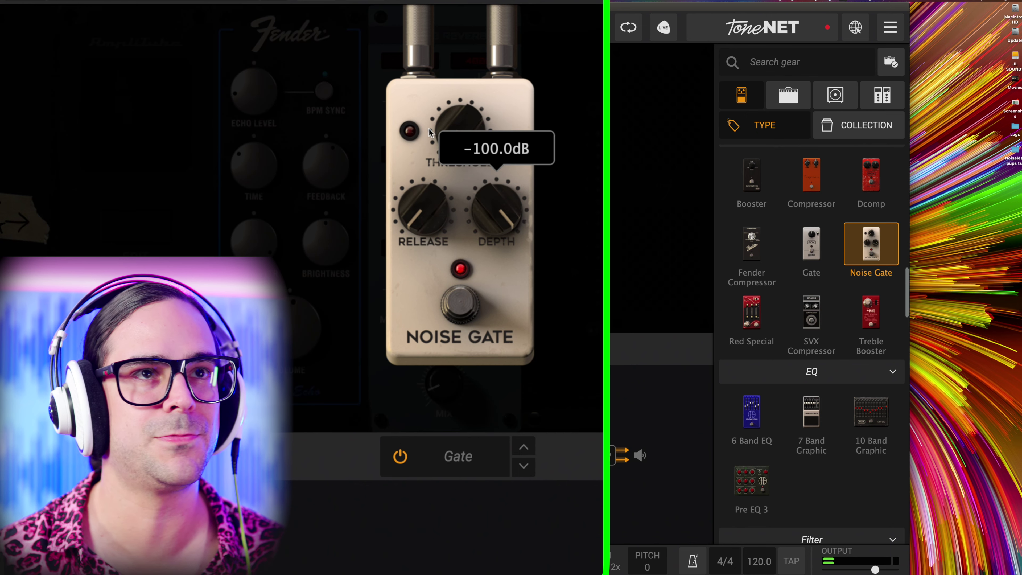
# Sweep the Noise Gate's threshold up and down, settling it at about -45.4 dB
pyautogui.moveTo(430, 132); pyautogui.dragTo(430, 29)
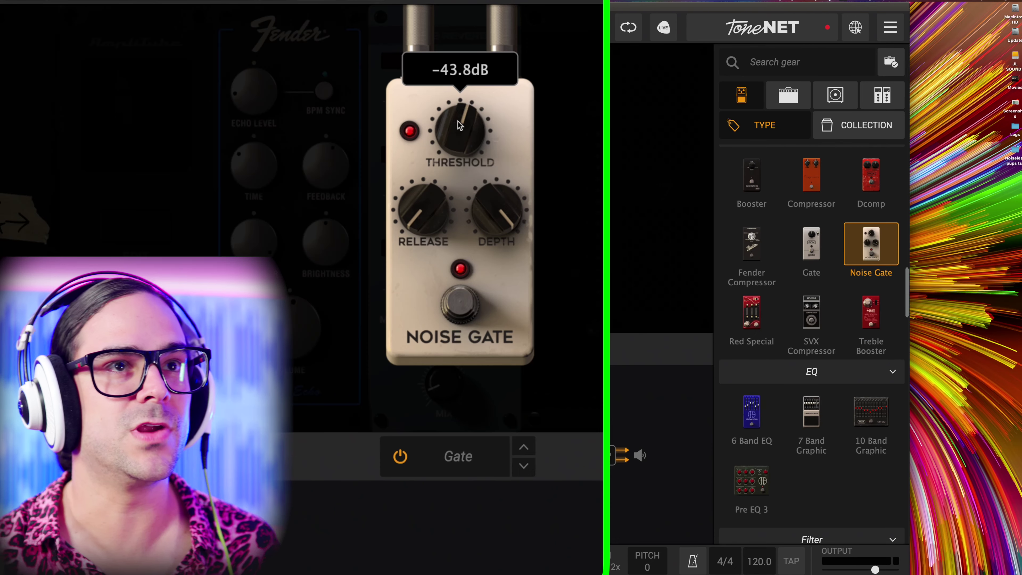
pyautogui.moveTo(458, 114); pyautogui.dragTo(458, 204)
pyautogui.moveTo(460, 161); pyautogui.dragTo(461, 85)
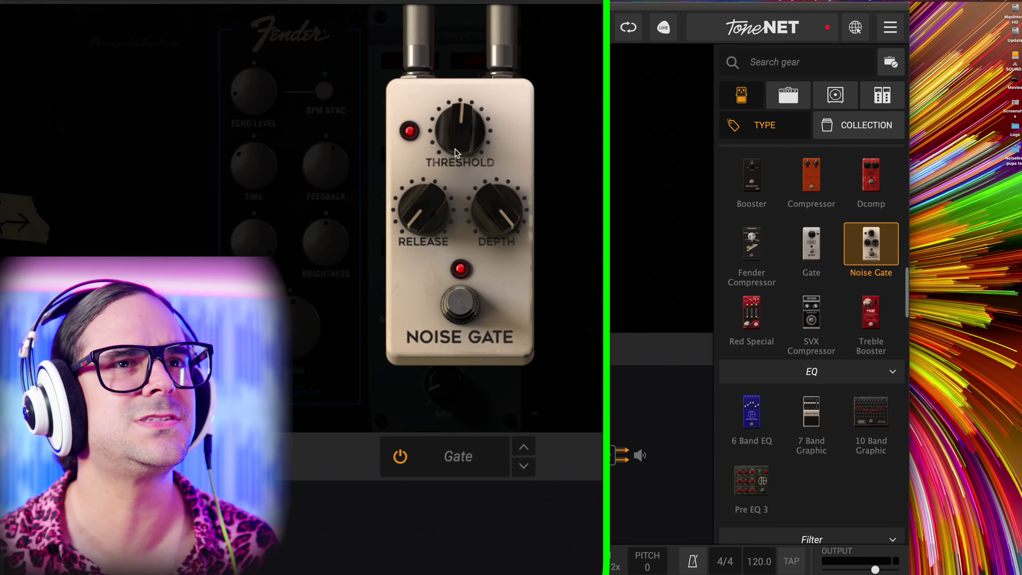
pyautogui.moveTo(443, 131); pyautogui.dragTo(448, 132)
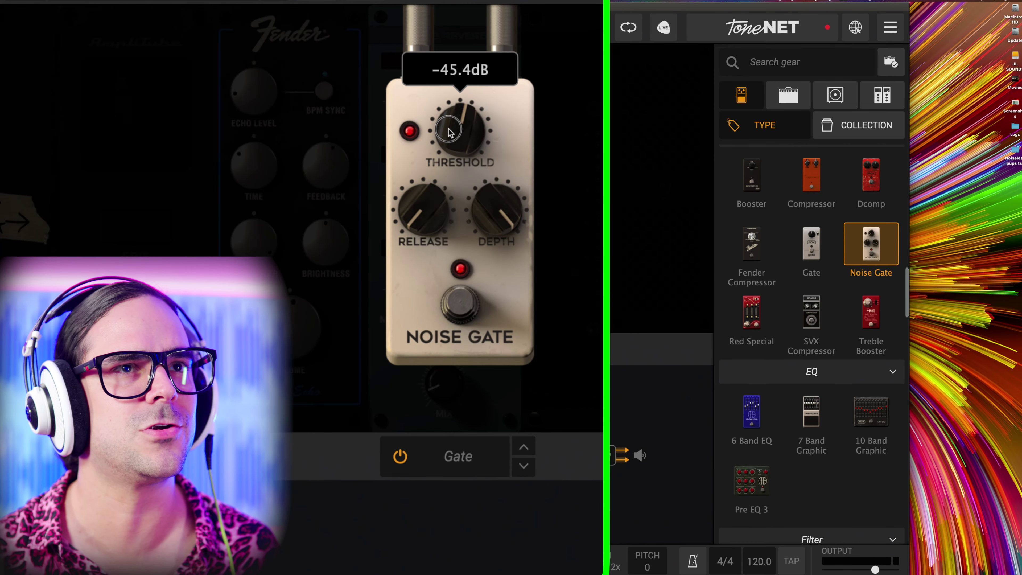
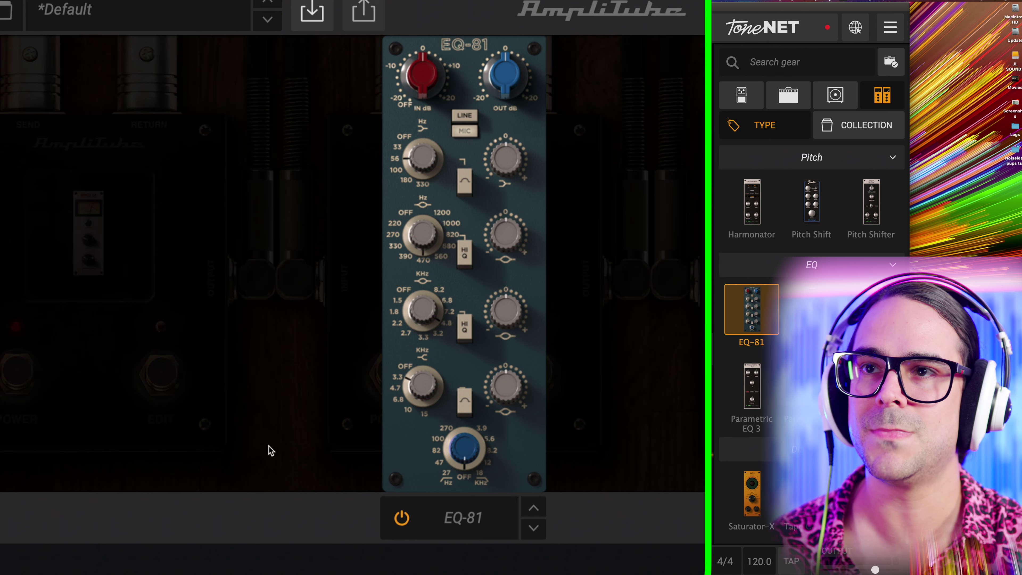
# Adjust the filter control at the foot of the EQ-81 module
pyautogui.moveTo(453, 458); pyautogui.dragTo(443, 433)
pyautogui.doubleClick(445, 451)
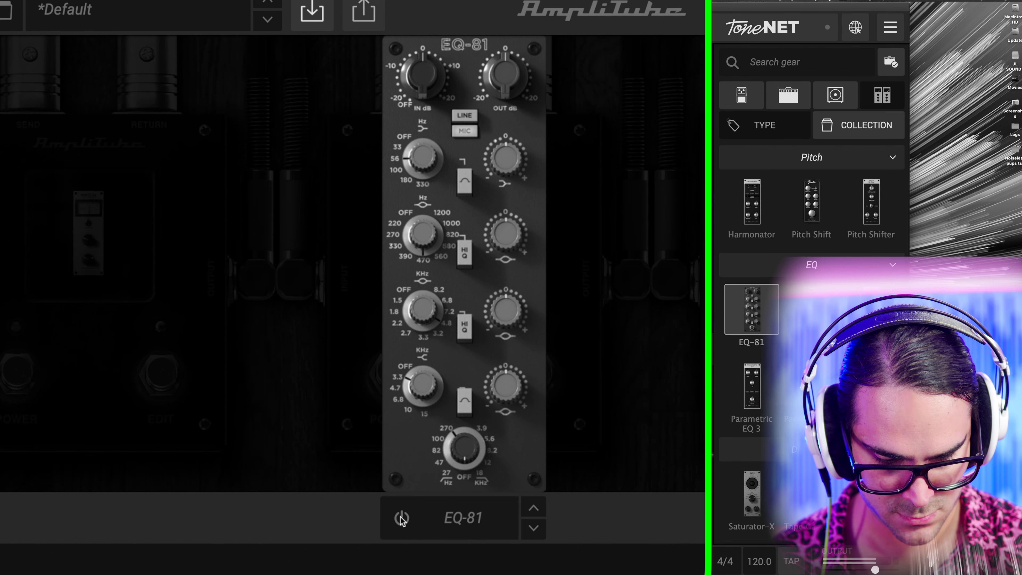
# Bypass and re-enable the EQ-81 repeatedly to compare the tone with and without it
pyautogui.click(401, 518)
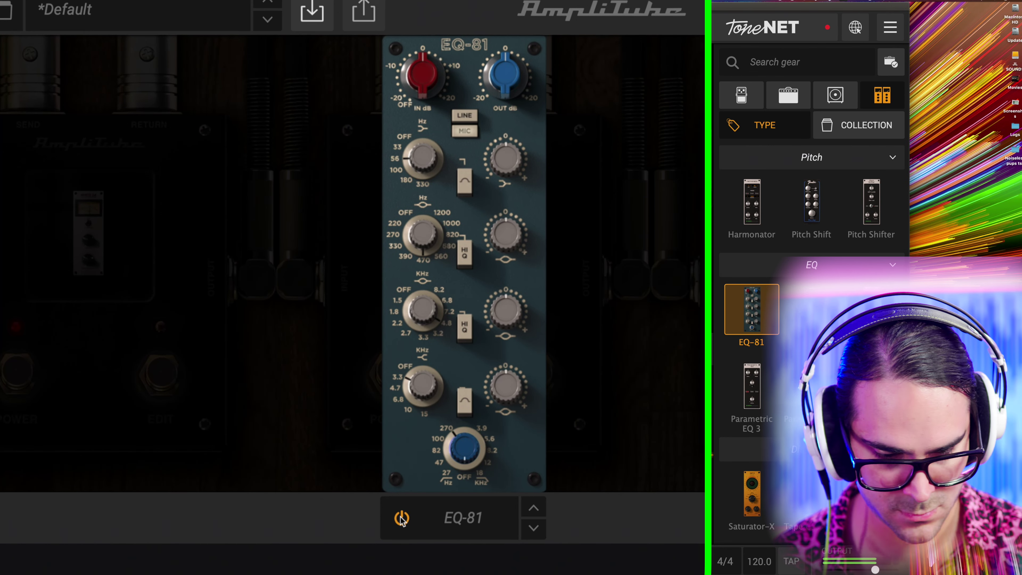
pyautogui.click(401, 519)
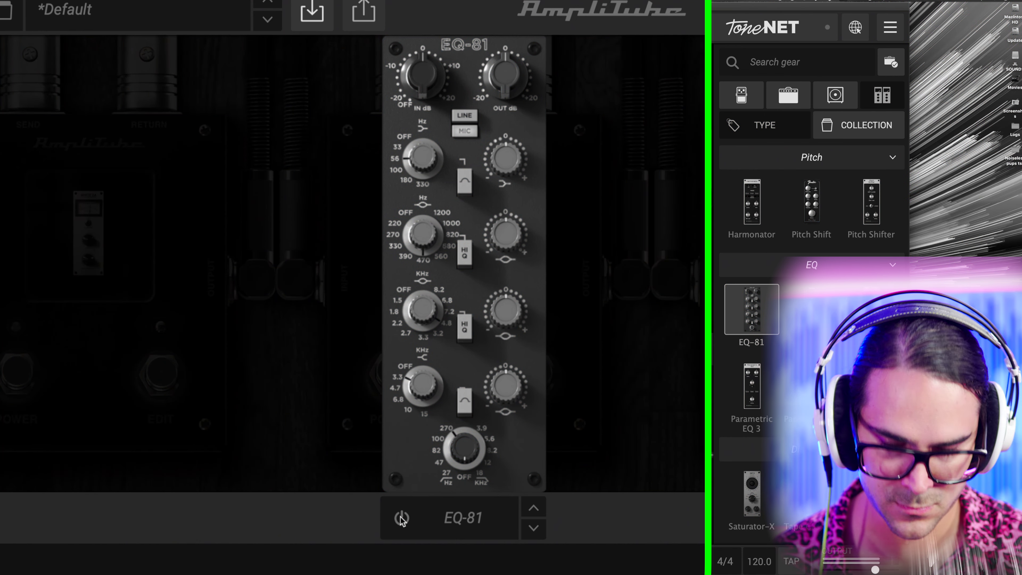
pyautogui.click(402, 518)
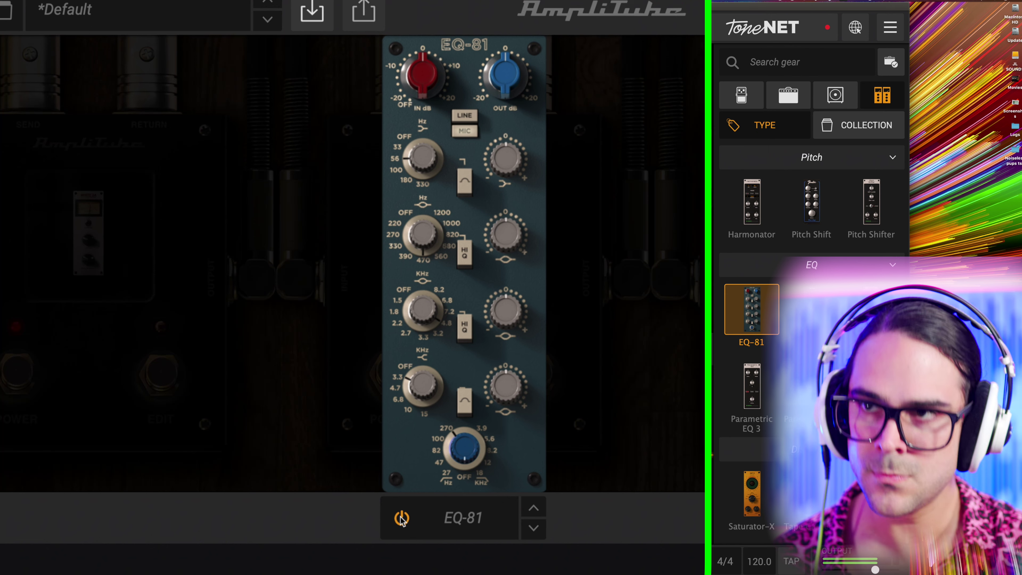
pyautogui.click(401, 518)
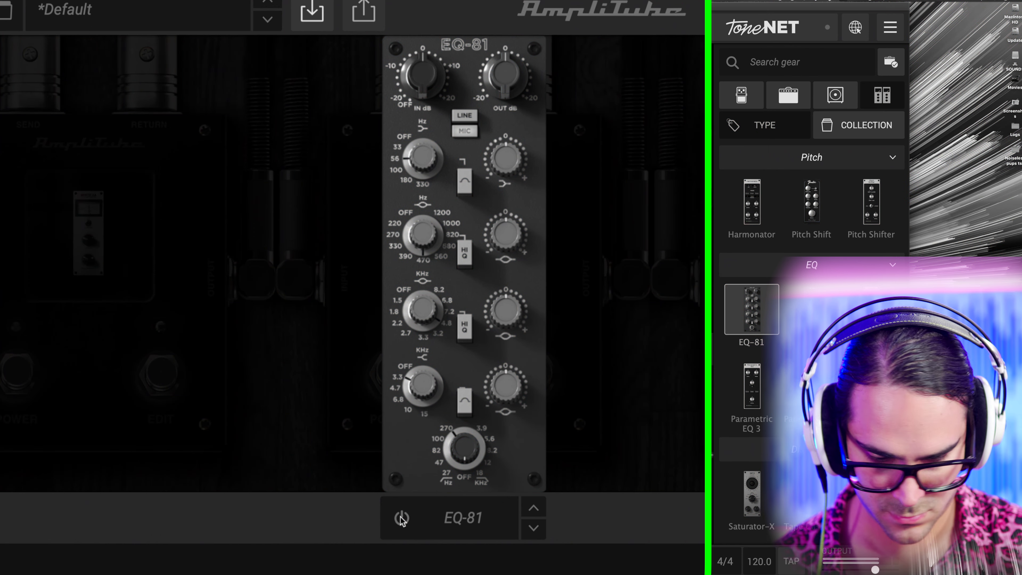
# Re-enable the EQ-81 and add the Pinnacle Deluxe distortion pedal to the signal chain in front of the ENGL amp
pyautogui.click(401, 518)
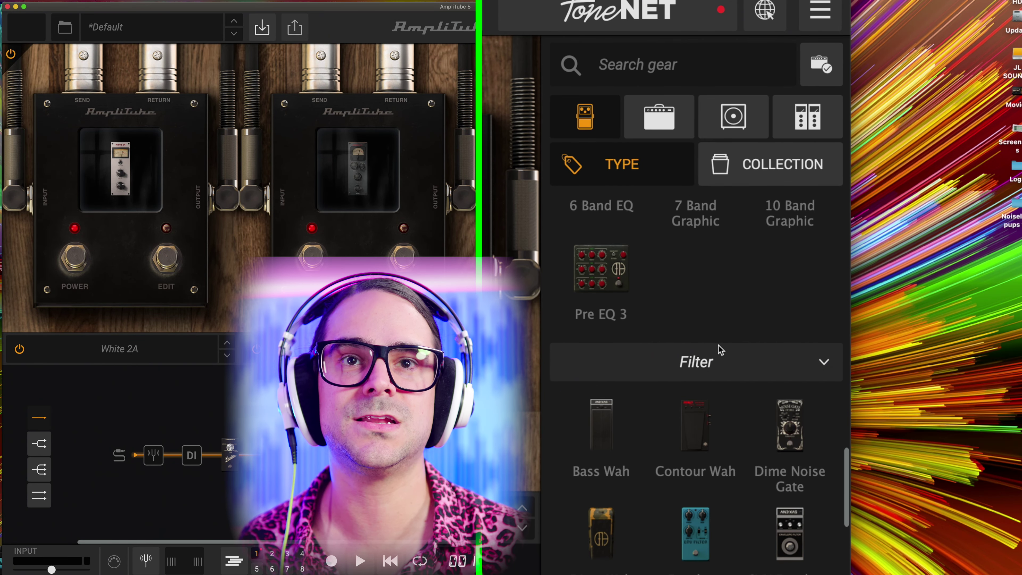
pyautogui.scroll(-20, 720, 349)
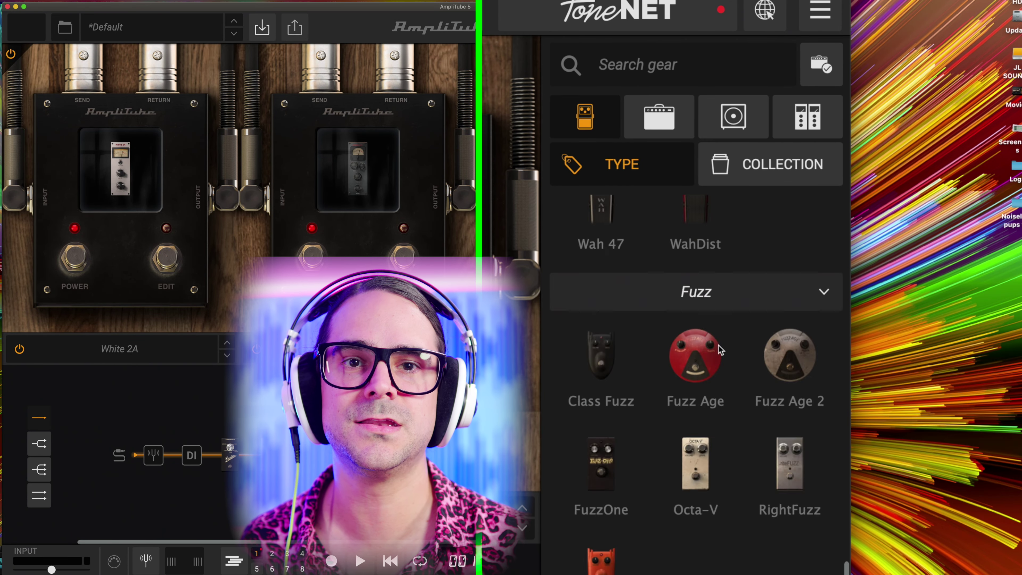
pyautogui.scroll(15, 720, 349)
pyautogui.scroll(-10, 720, 349)
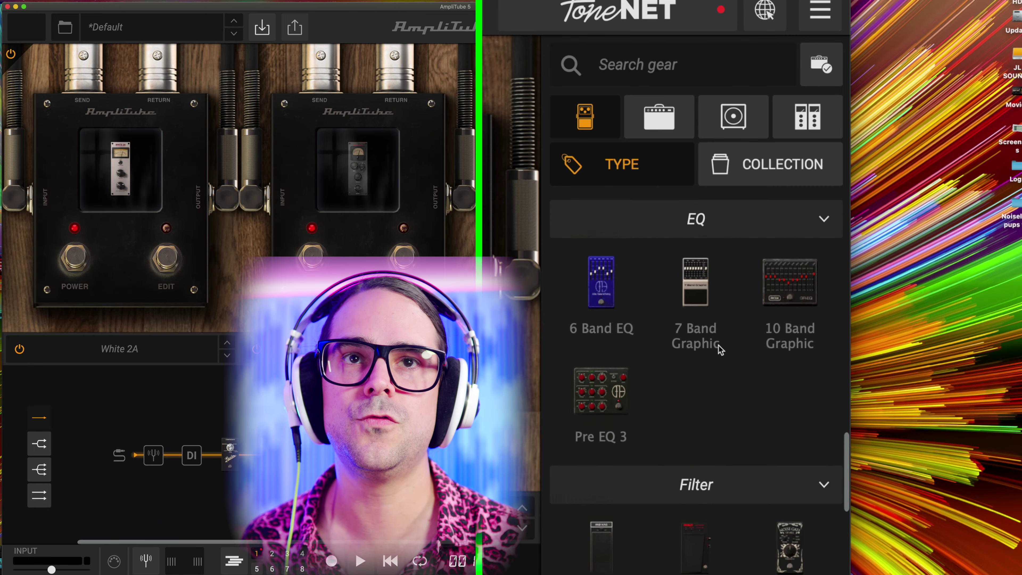
pyautogui.scroll(-2, 719, 350)
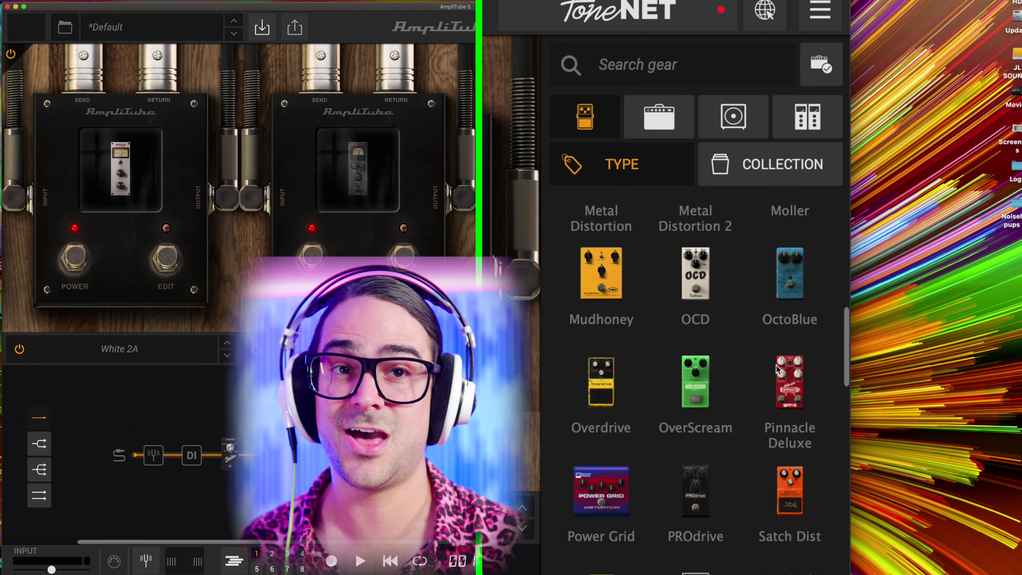
pyautogui.click(231, 455)
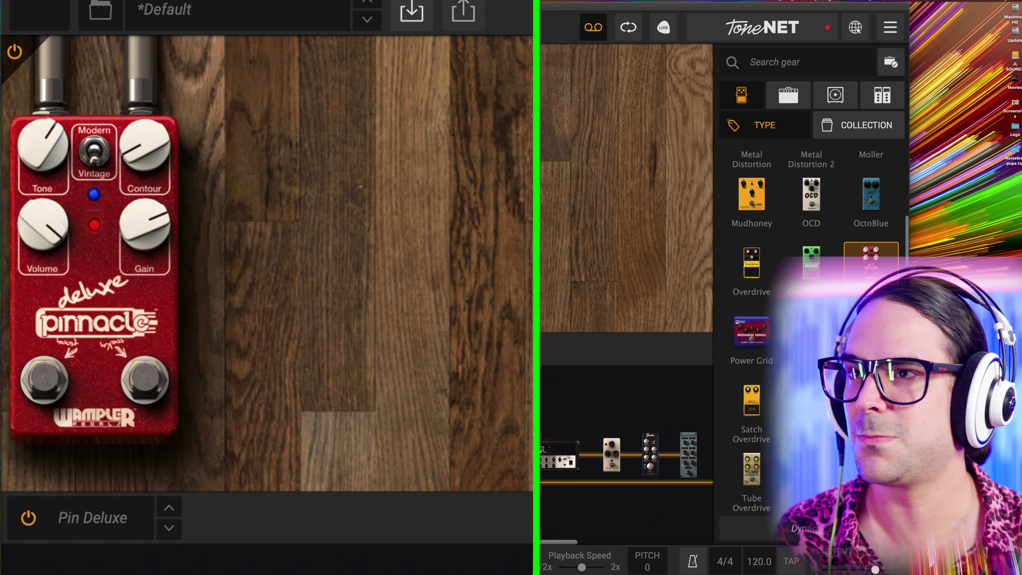
# Centre the Pinnacle Deluxe's tone and volume, set its contour to 5.0, switch off its boost and lower the gain to just past midway
pyautogui.click(60, 219)
pyautogui.moveTo(60, 219); pyautogui.dragTo(67, 367)
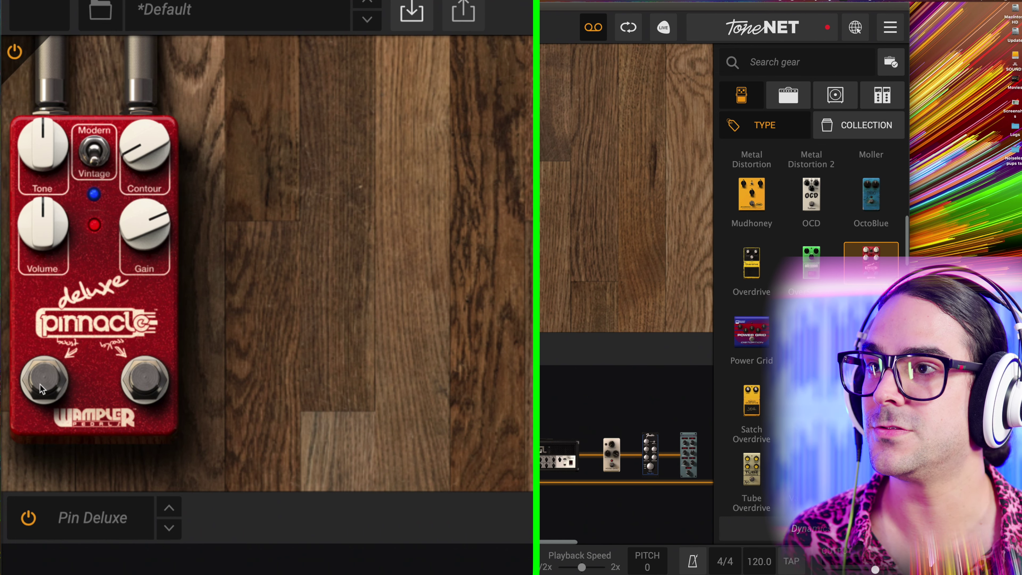
pyautogui.moveTo(128, 167); pyautogui.dragTo(139, 7)
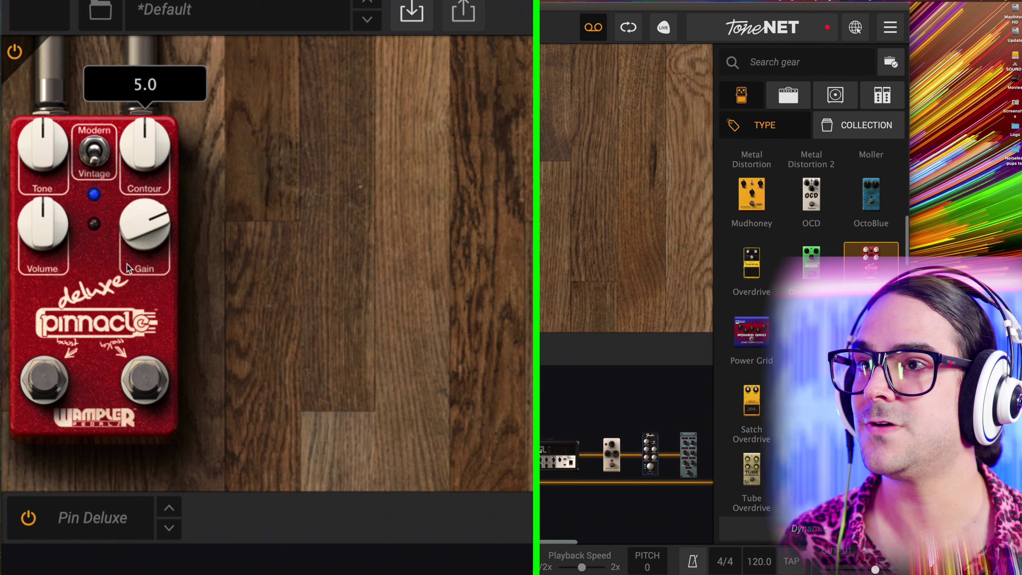
pyautogui.moveTo(129, 238); pyautogui.dragTo(128, 282)
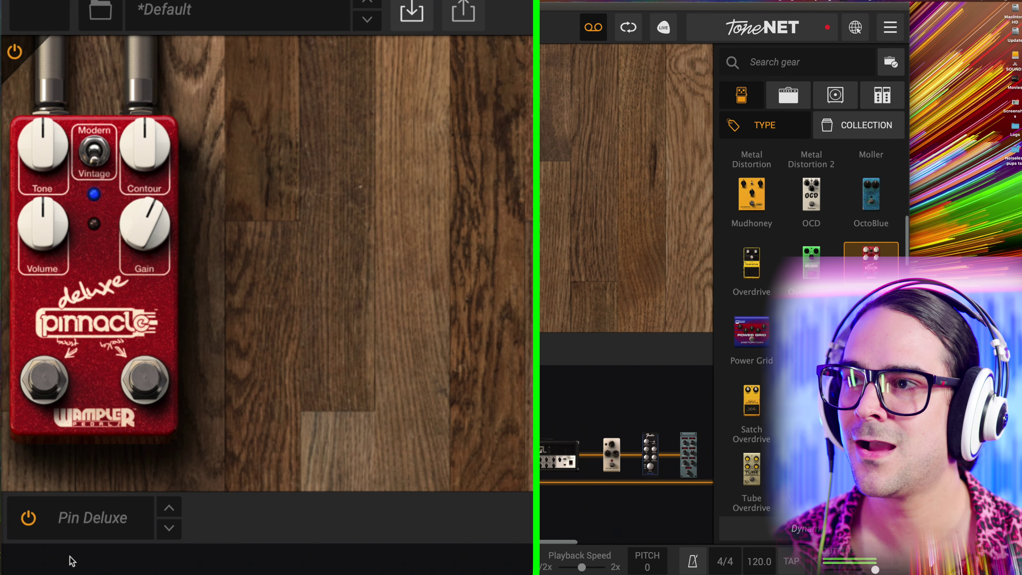
# Bypass and re-enable the Pinnacle Deluxe repeatedly to compare the tone with and without it
pyautogui.click(29, 521)
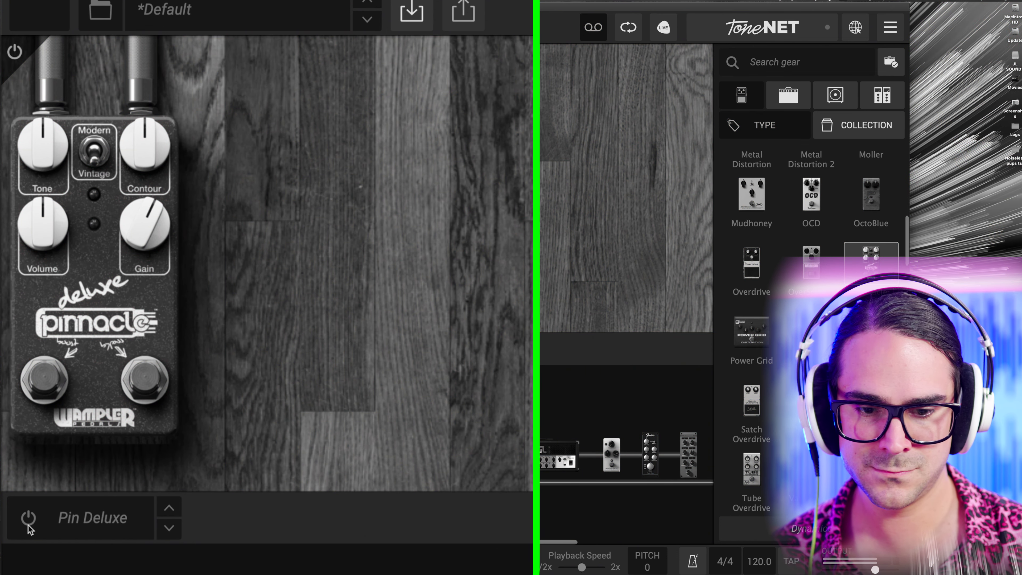
pyautogui.click(27, 525)
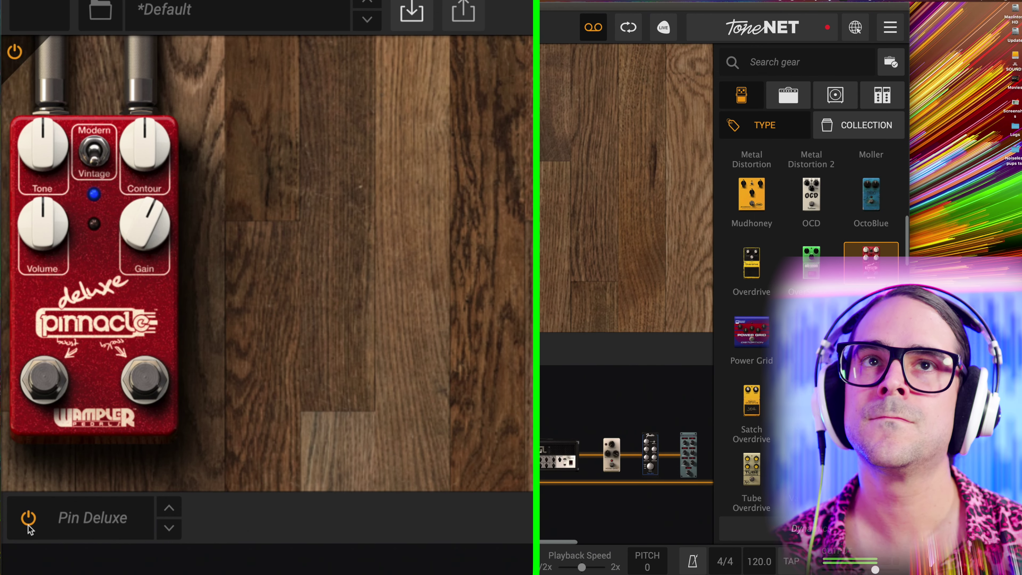
pyautogui.click(27, 524)
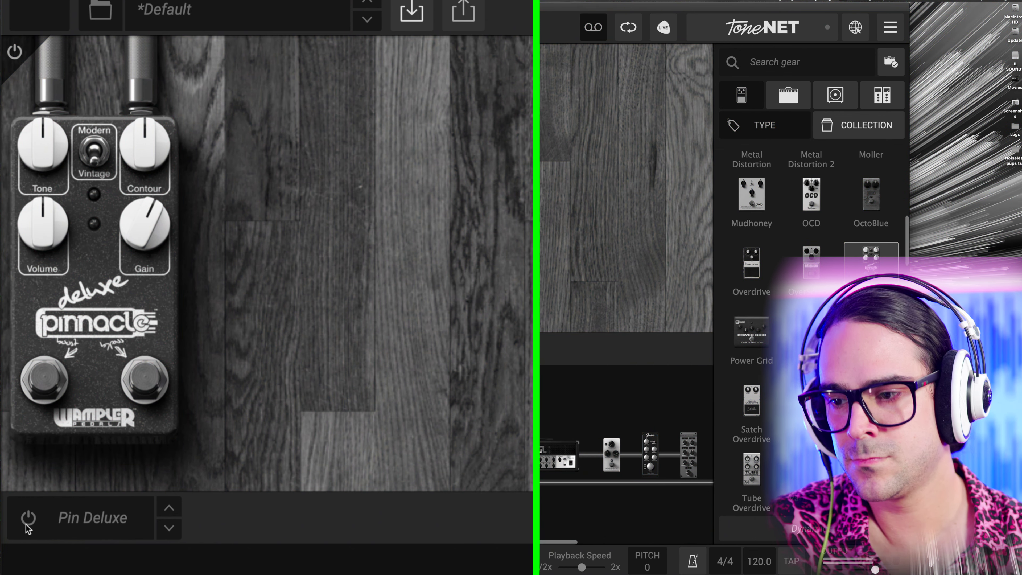
pyautogui.click(27, 520)
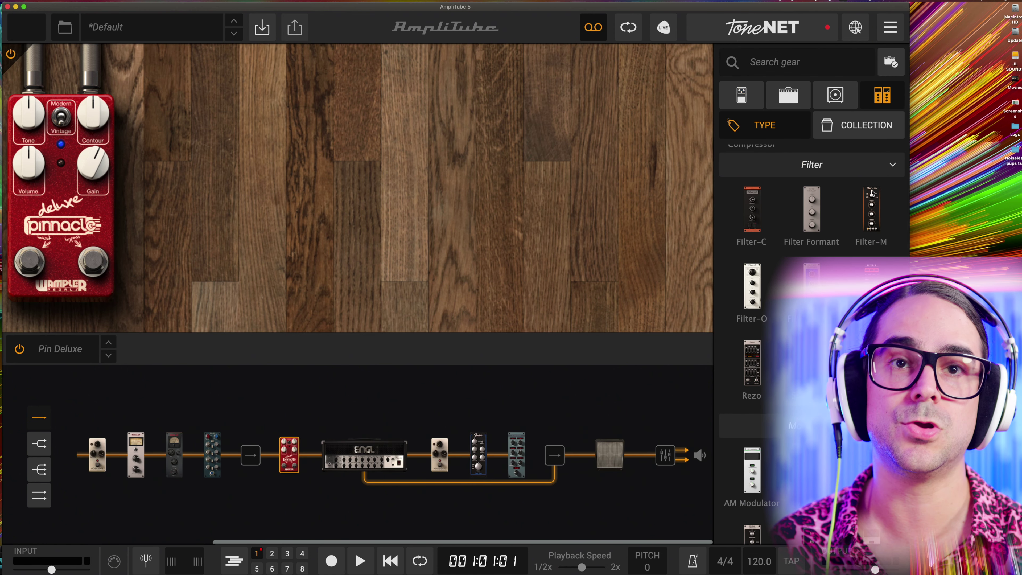
# Add a Model 670 compressor to the master rack at the end of the chain and adjust its input and time knobs
pyautogui.scroll(-10, 811, 282)
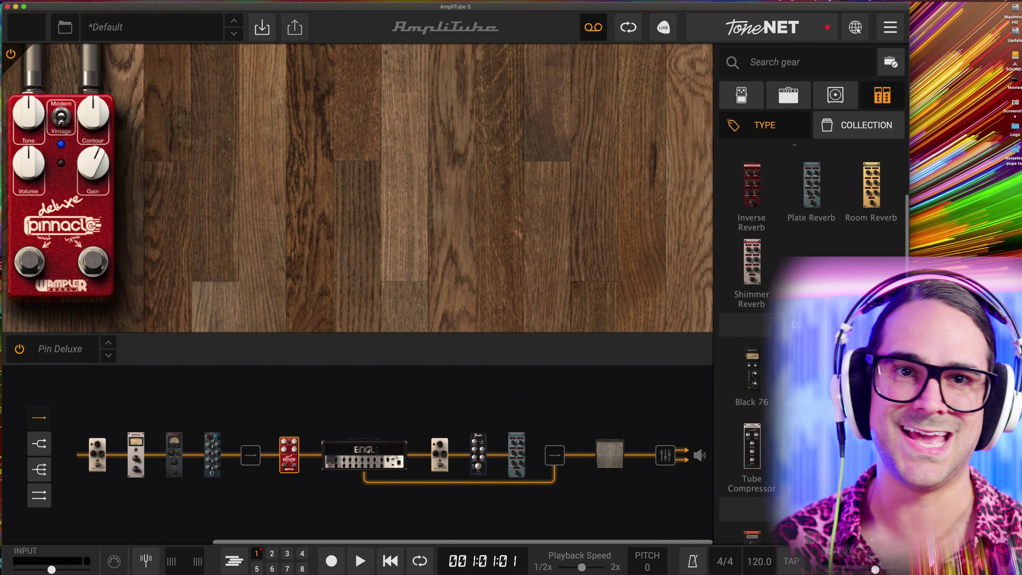
pyautogui.moveTo(752, 451); pyautogui.dragTo(680, 467)
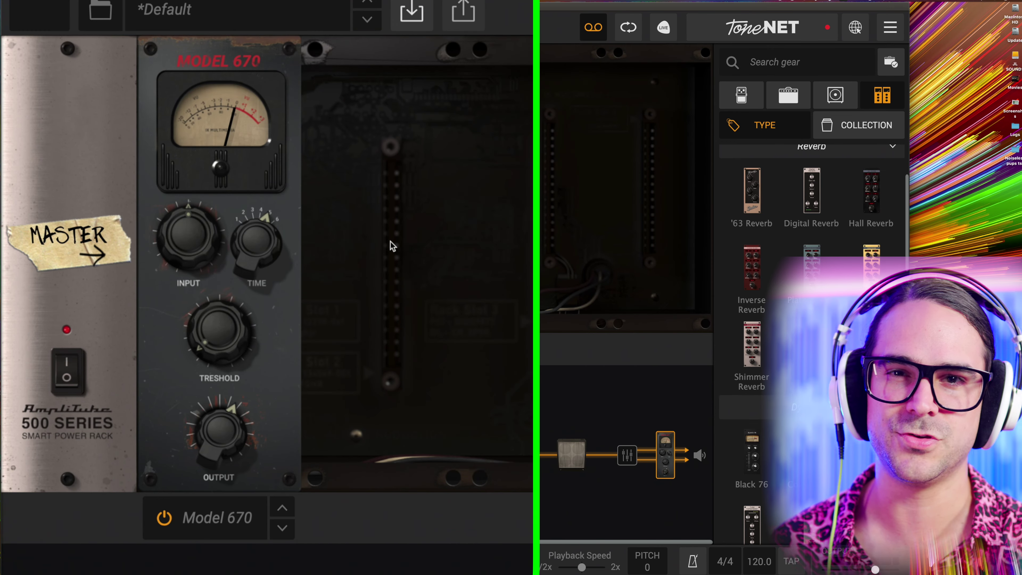
pyautogui.click(180, 231)
pyautogui.moveTo(179, 231); pyautogui.dragTo(182, 203)
pyautogui.moveTo(258, 246); pyautogui.dragTo(298, 88)
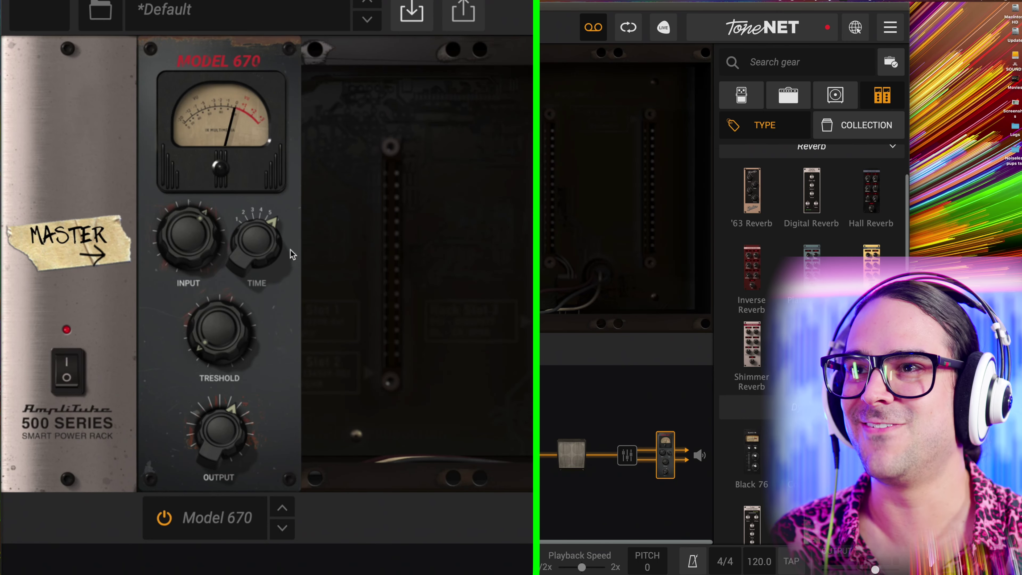
# Raise the Model 670's threshold and compare the tone with the compressor bypassed and enabled
pyautogui.moveTo(217, 326)
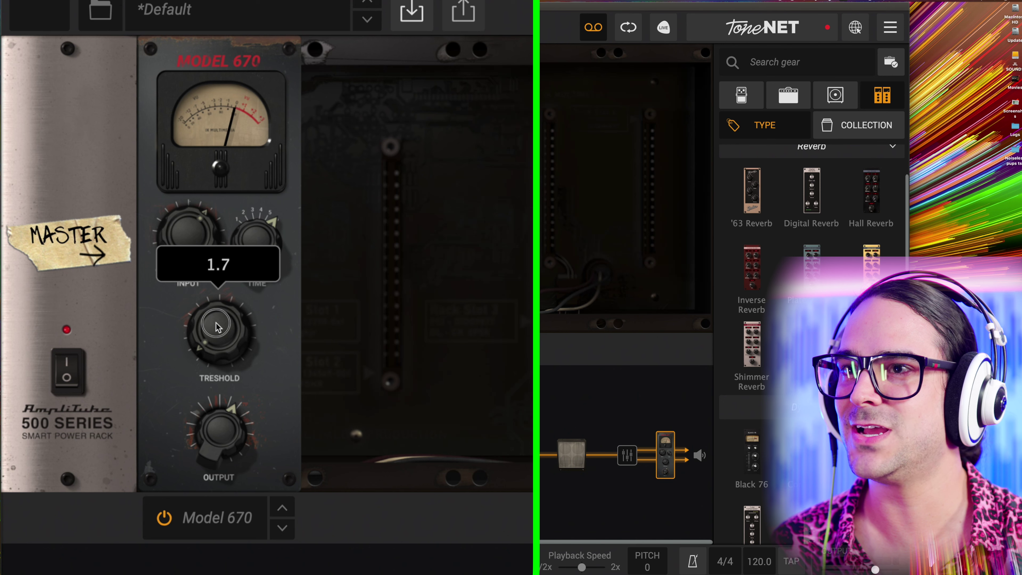
pyautogui.moveTo(217, 326); pyautogui.dragTo(217, 307)
pyautogui.moveTo(216, 284); pyautogui.dragTo(216, 278)
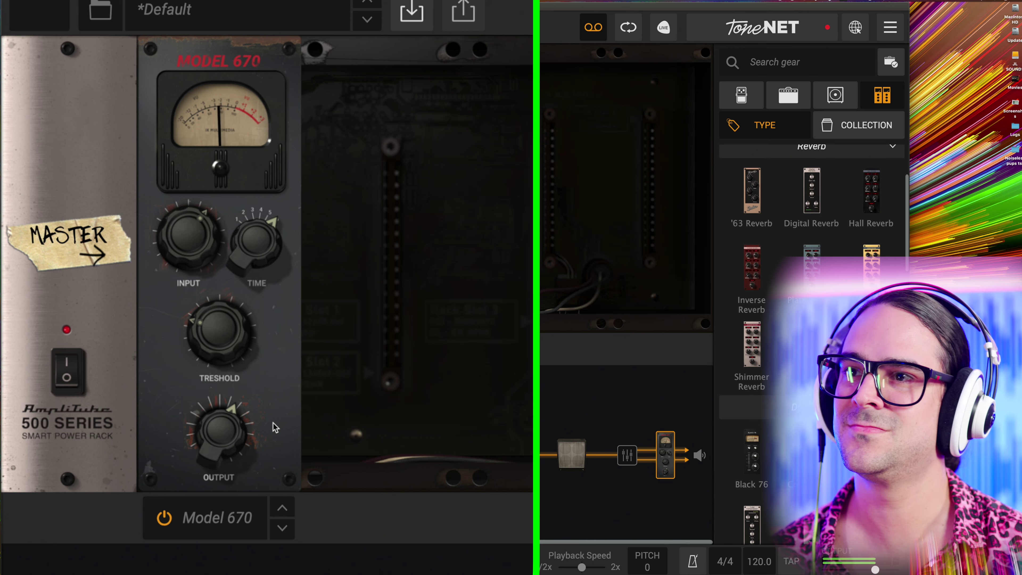
pyautogui.click(164, 519)
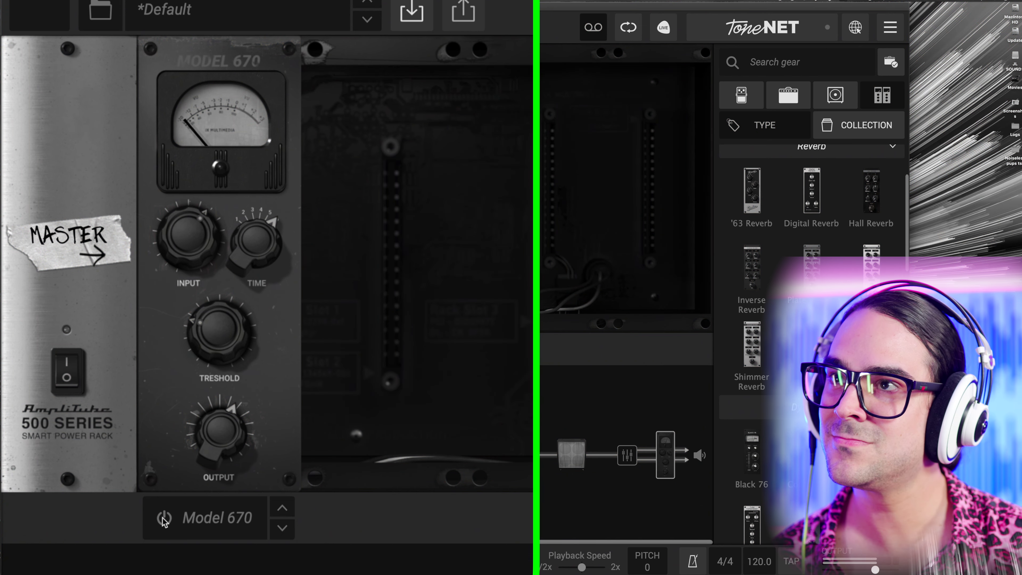
pyautogui.click(163, 519)
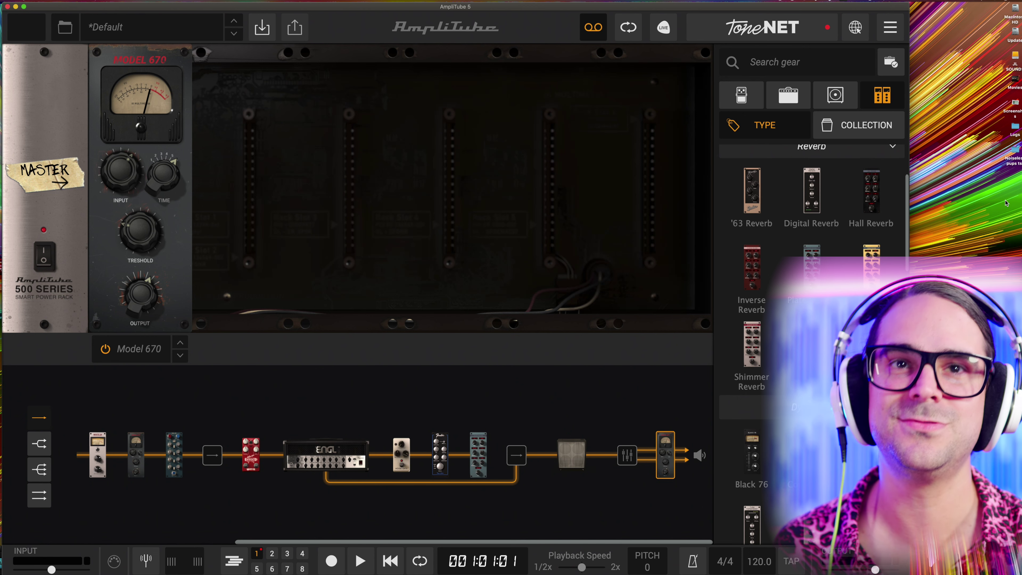
# Add an EQ-81 equalizer to the master rack directly after the Model 670
pyautogui.scroll(10, 831, 303)
pyautogui.scroll(-15, 707, 440)
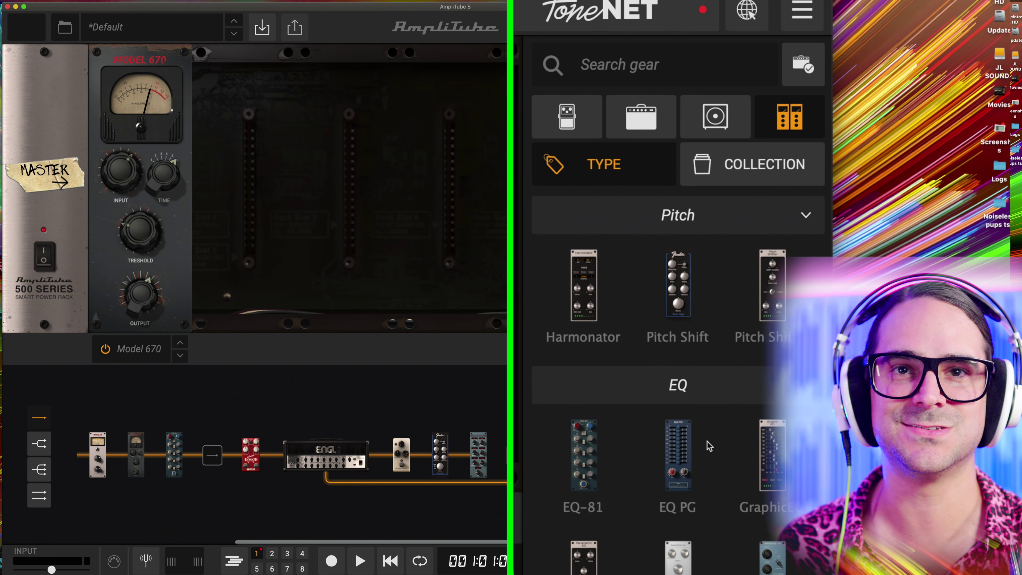
pyautogui.moveTo(583, 455); pyautogui.dragTo(285, 219)
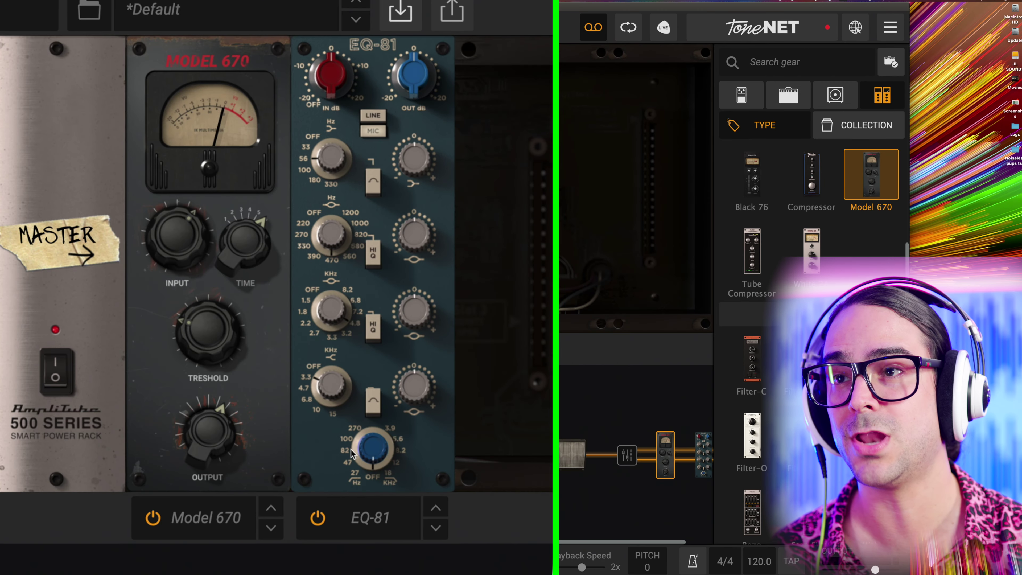
# Adjust the filter knob of the master EQ-81 and set its highest band's gain to 5.0 dB
pyautogui.click(231, 283)
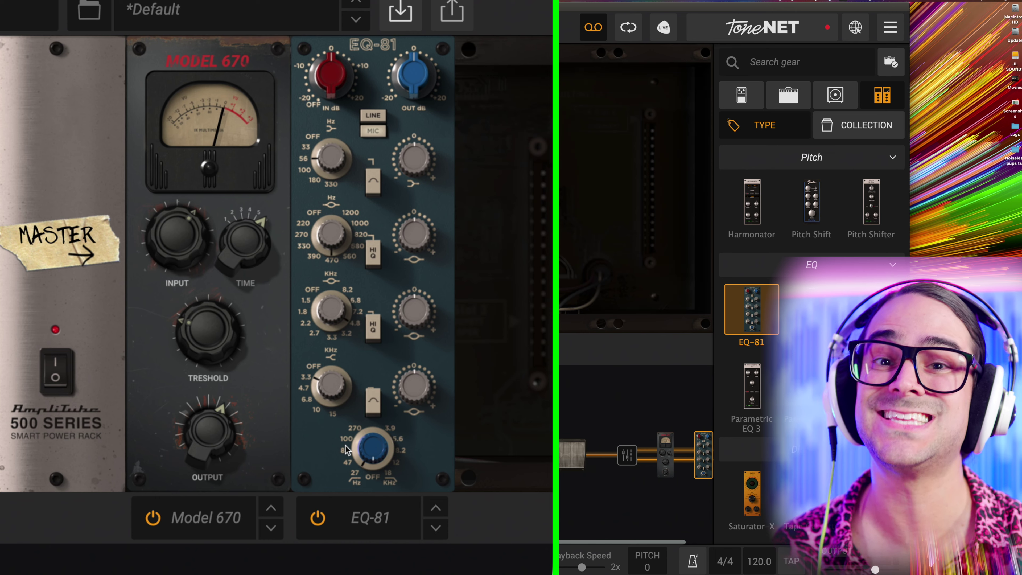
pyautogui.moveTo(345, 445); pyautogui.dragTo(342, 378)
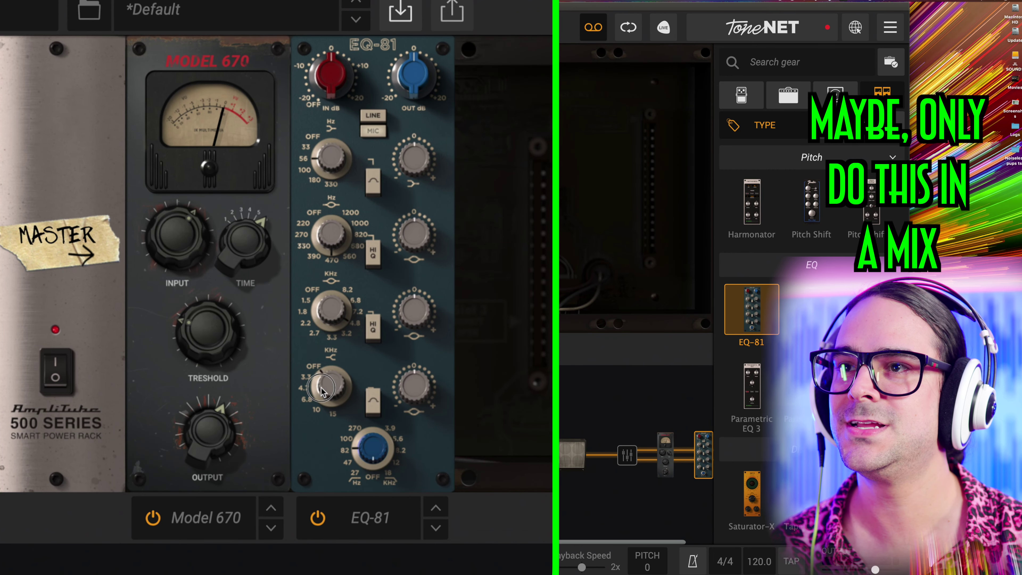
pyautogui.moveTo(420, 392); pyautogui.dragTo(421, 372)
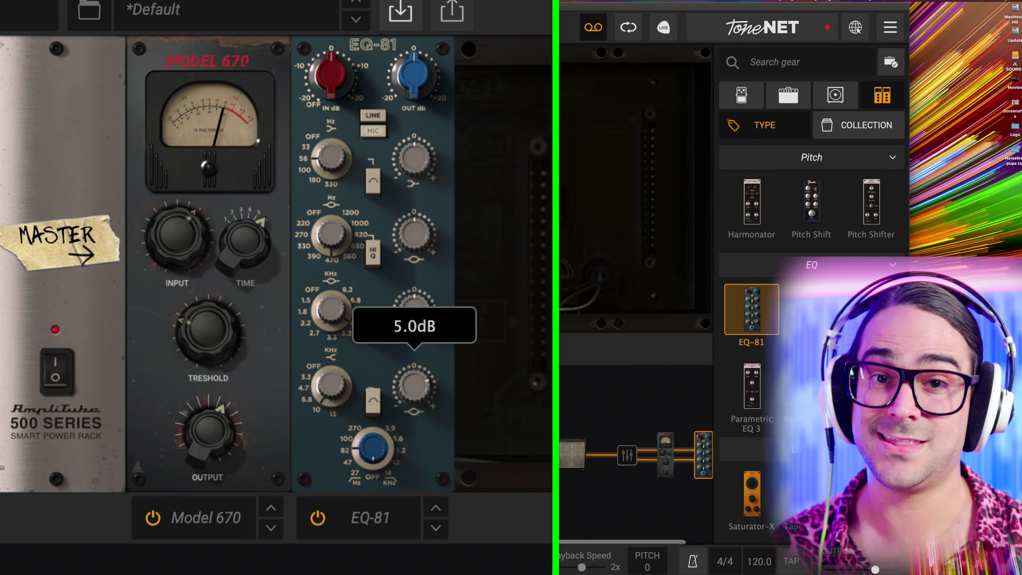